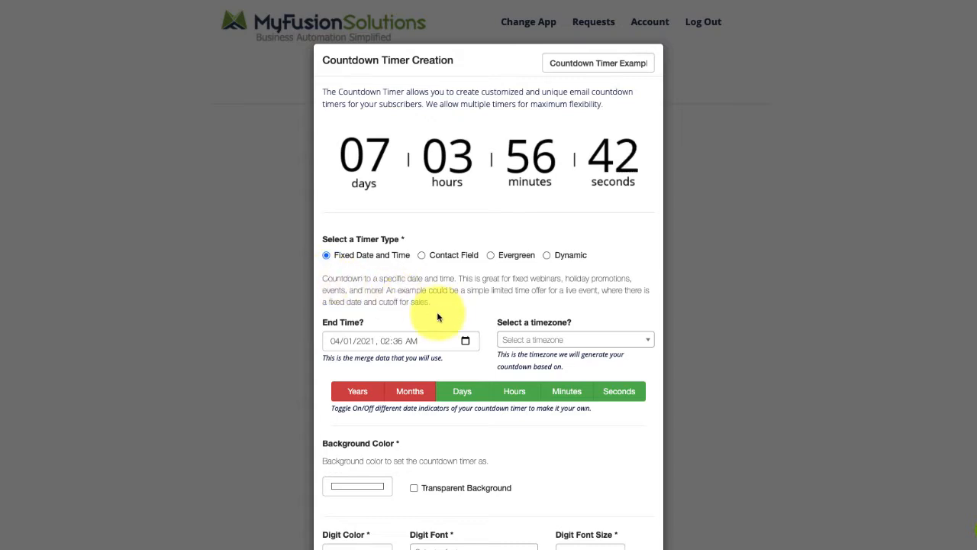
Step: Set the fixed countdown's end time of day to 11:59 PM
click(465, 342)
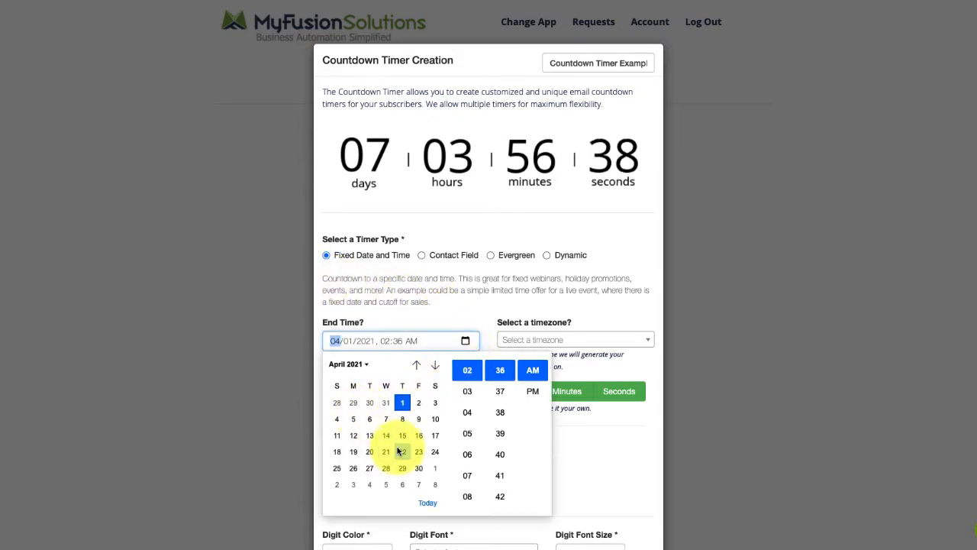
click(335, 341)
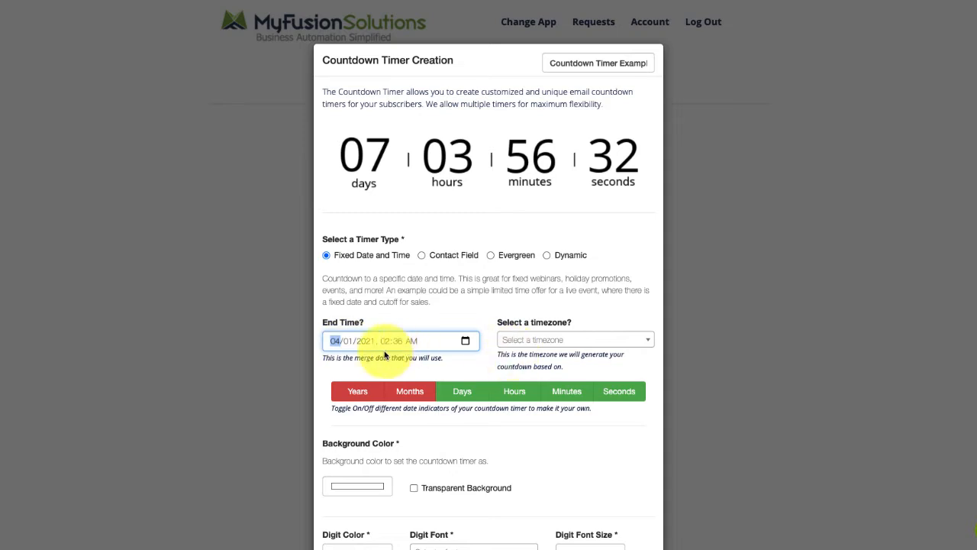
click(386, 341)
text(11)
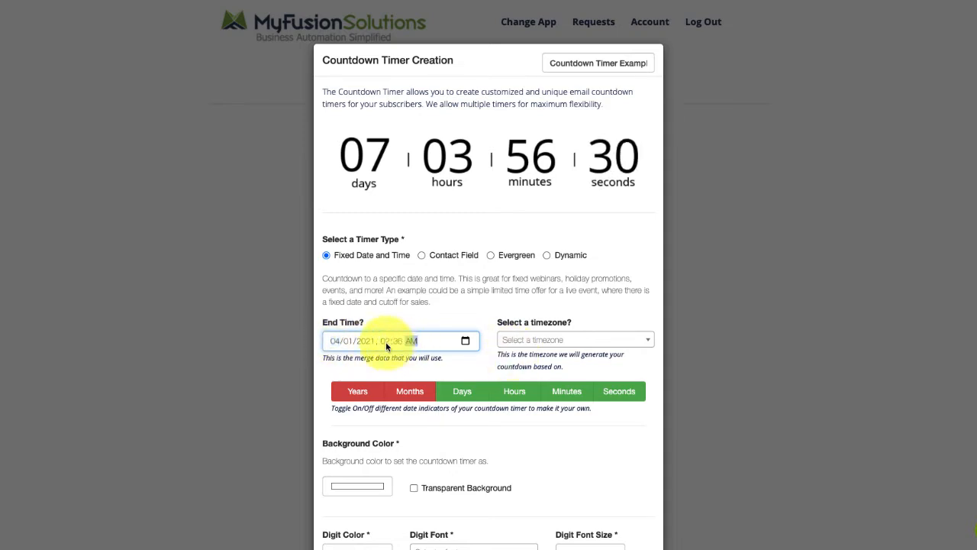
text(36)
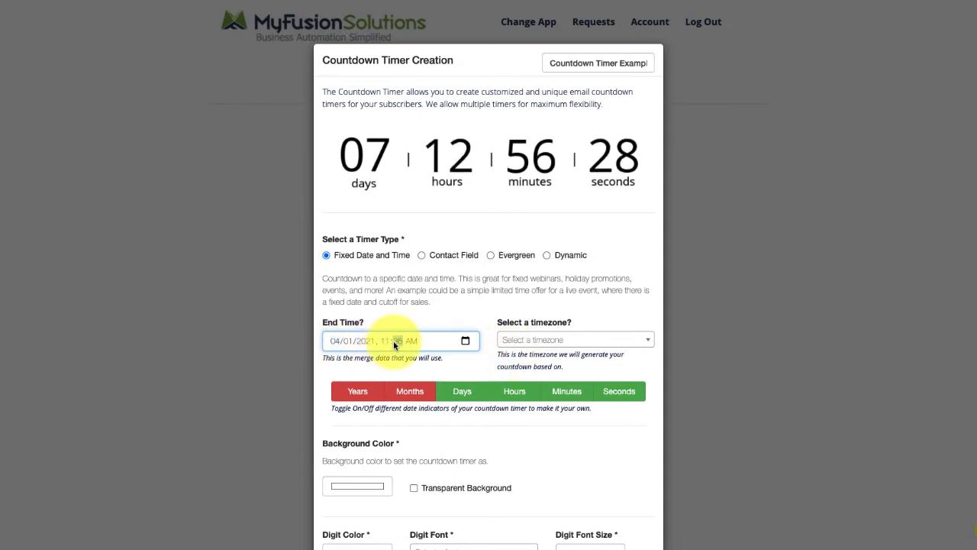
text(59)
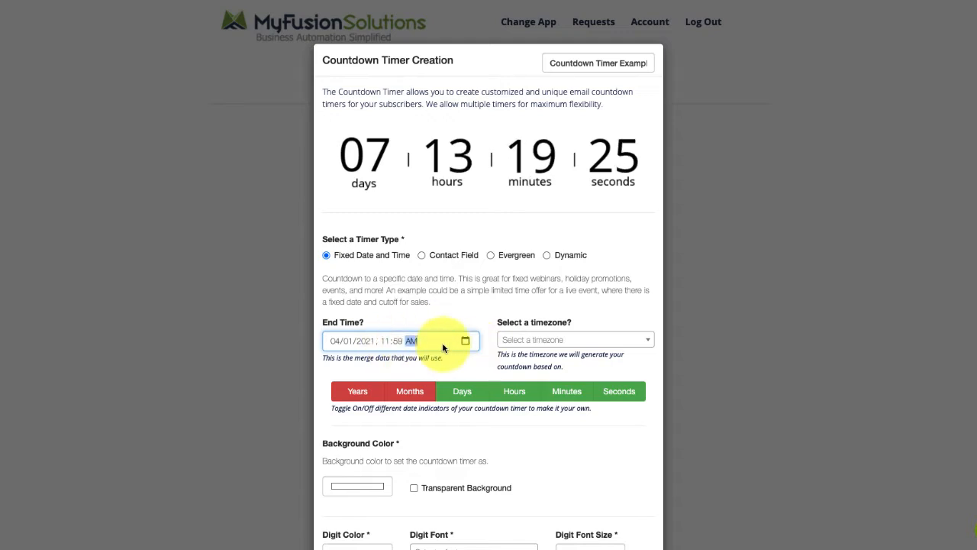
text(p)
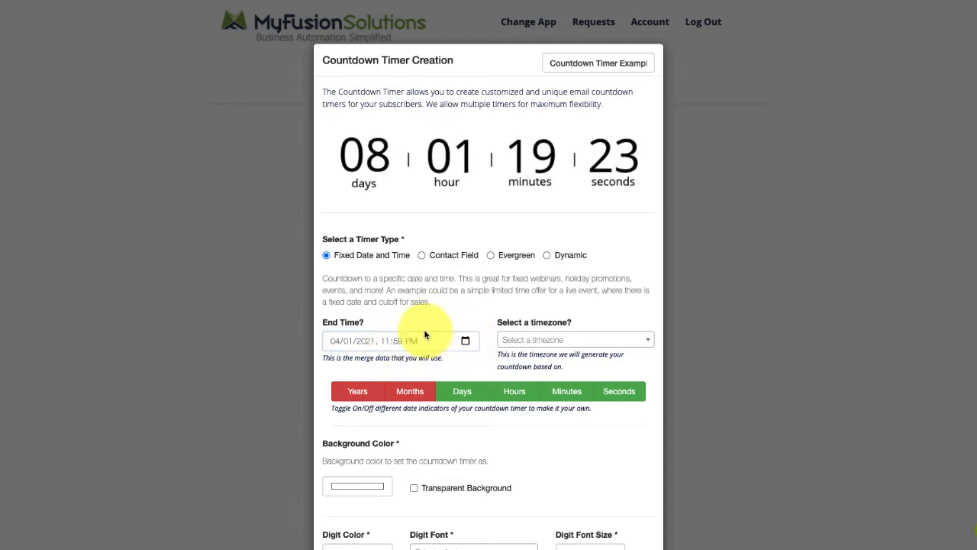
Step: Set the countdown's end date to 12/31/2021
click(350, 345)
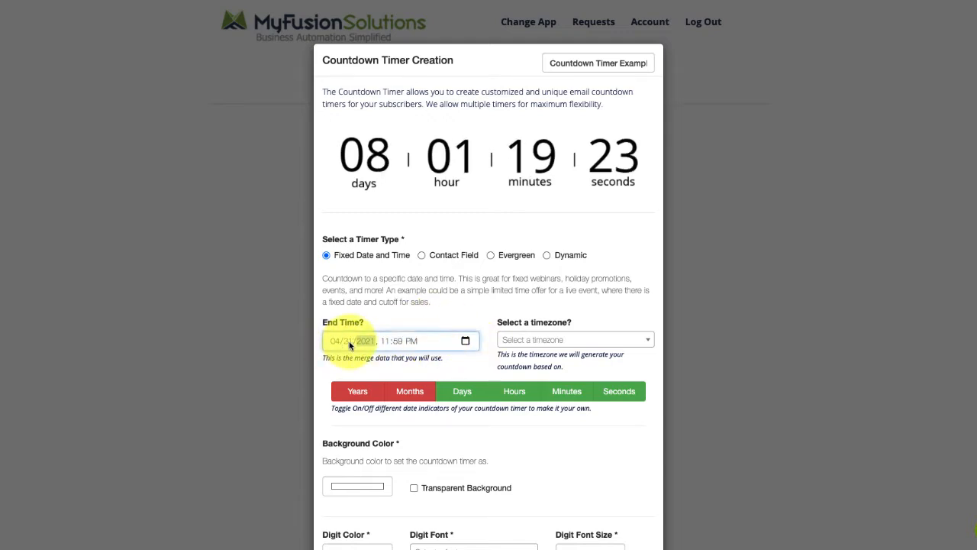
click(334, 342)
text(1231)
click(396, 329)
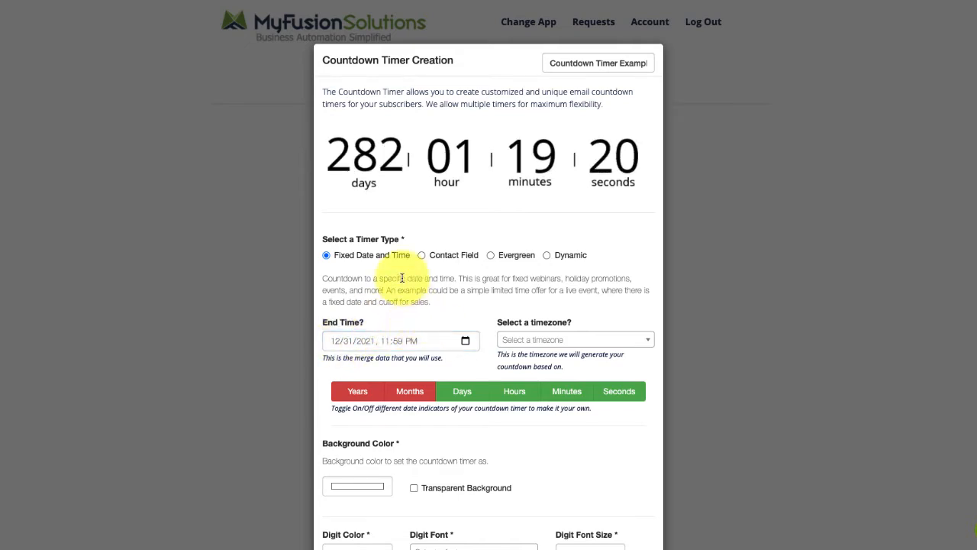
Step: Set the countdown's timezone to (GMT-05:00) America/New_York
click(527, 340)
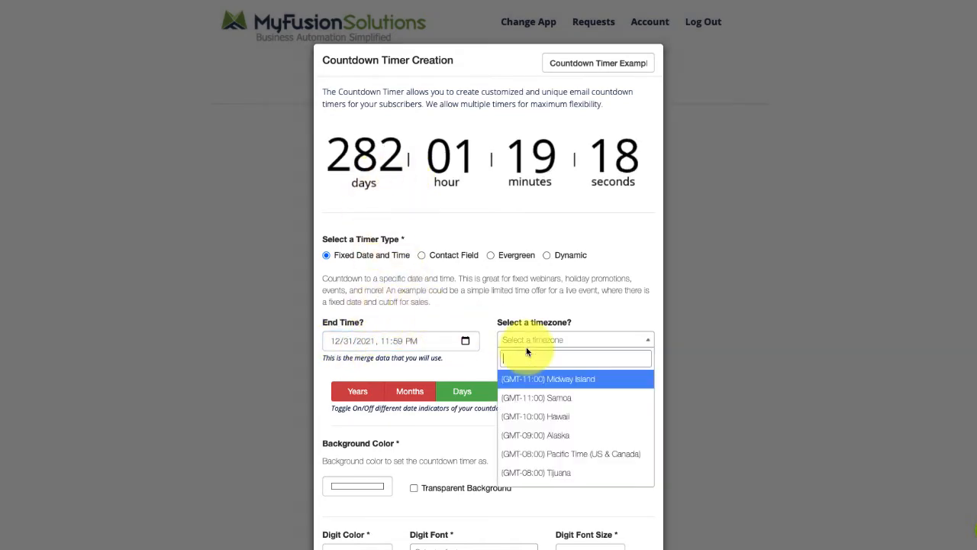
text(new)
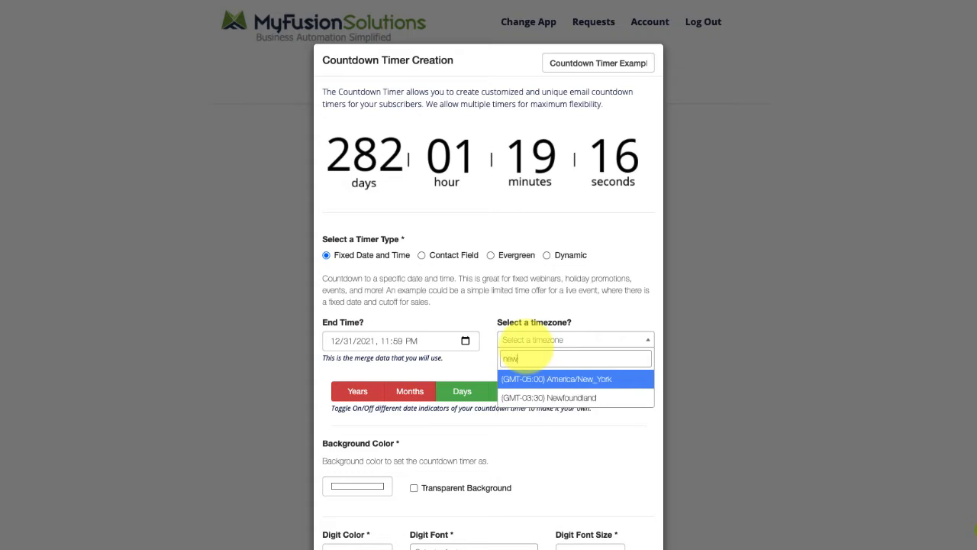
key(Return)
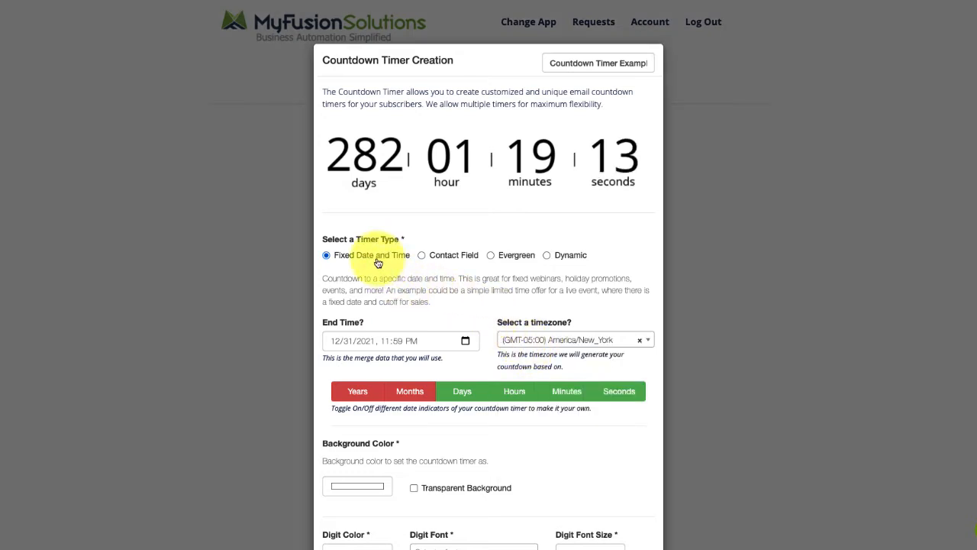
Step: Switch the timer type to Contact Field, and try its contact field list and contact timezone matching option
click(456, 263)
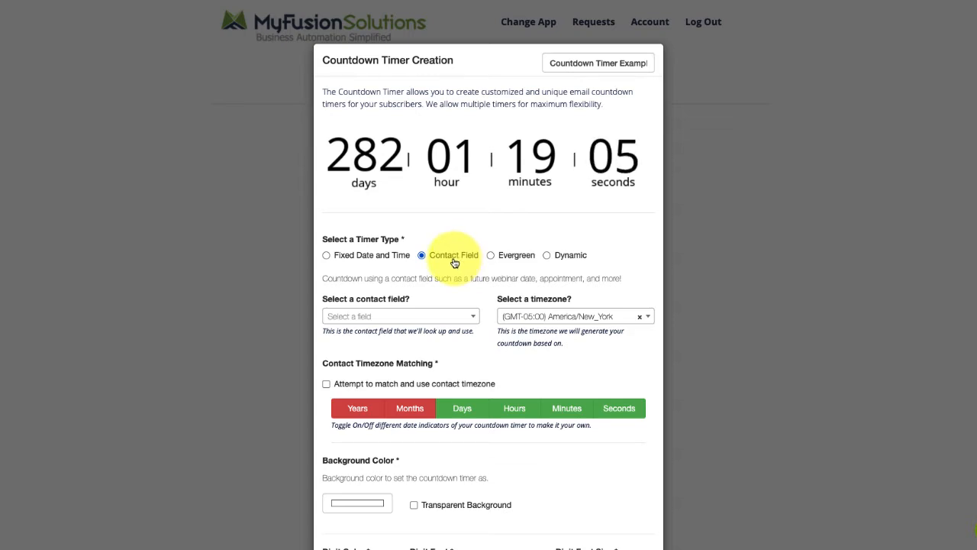
click(419, 323)
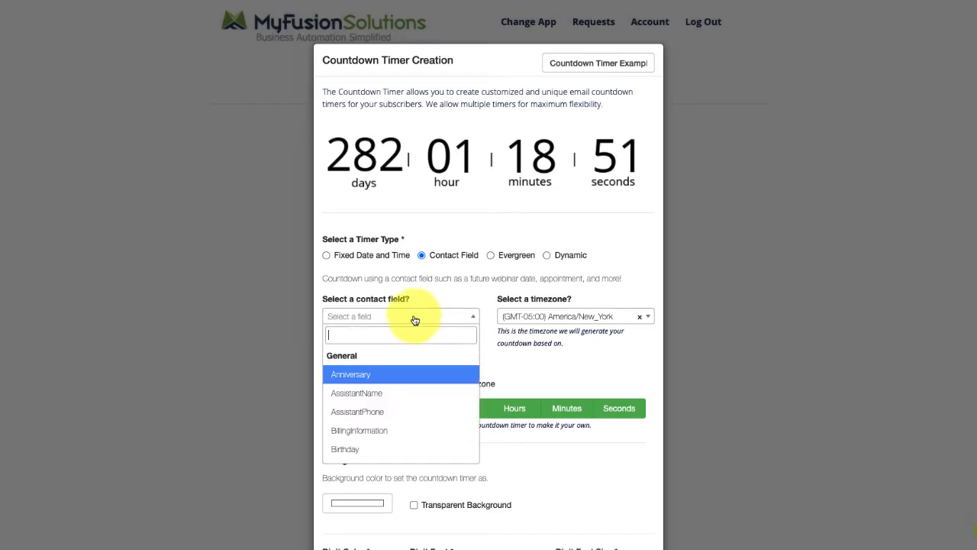
click(415, 320)
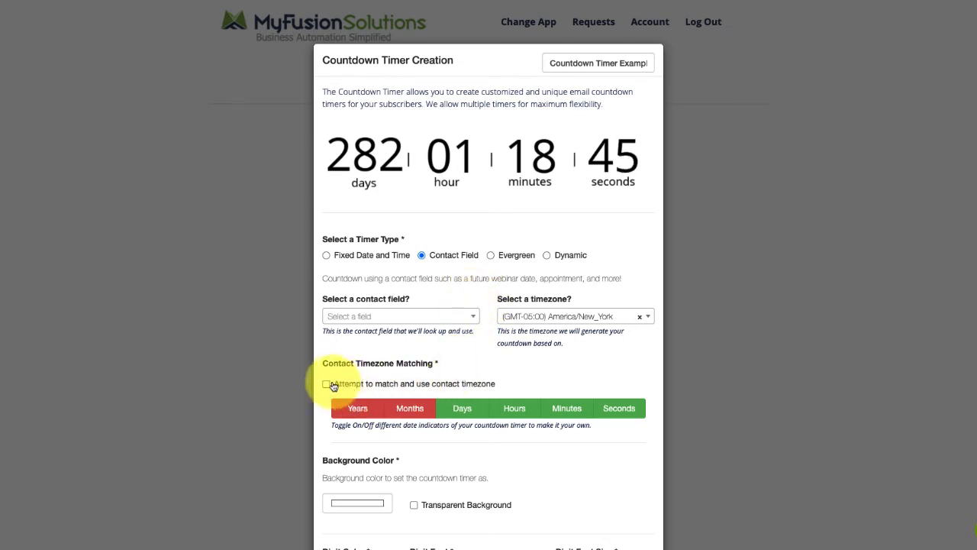
click(370, 386)
click(370, 386)
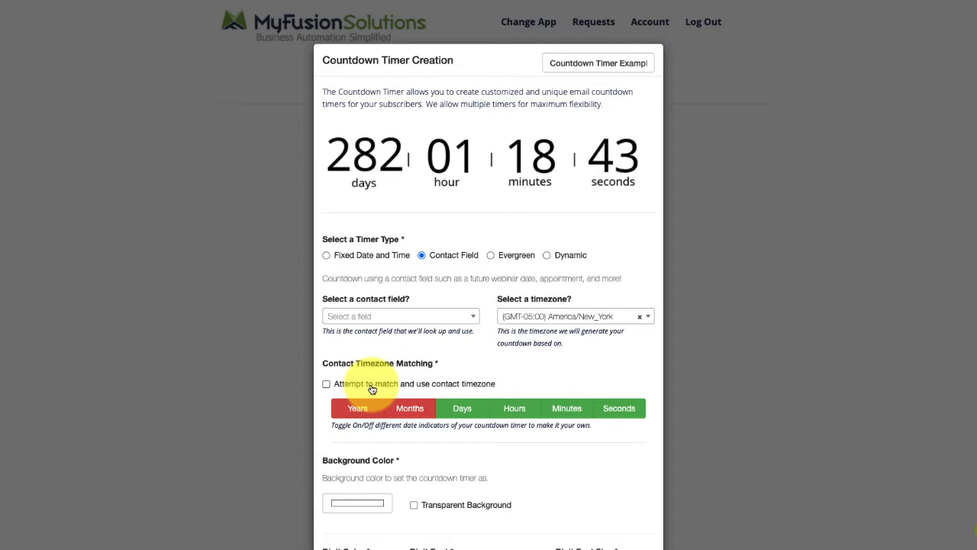
Step: Switch the timer type to Evergreen and set its added time to 60 days, 0 hours, 0 minutes and 0 seconds
click(517, 256)
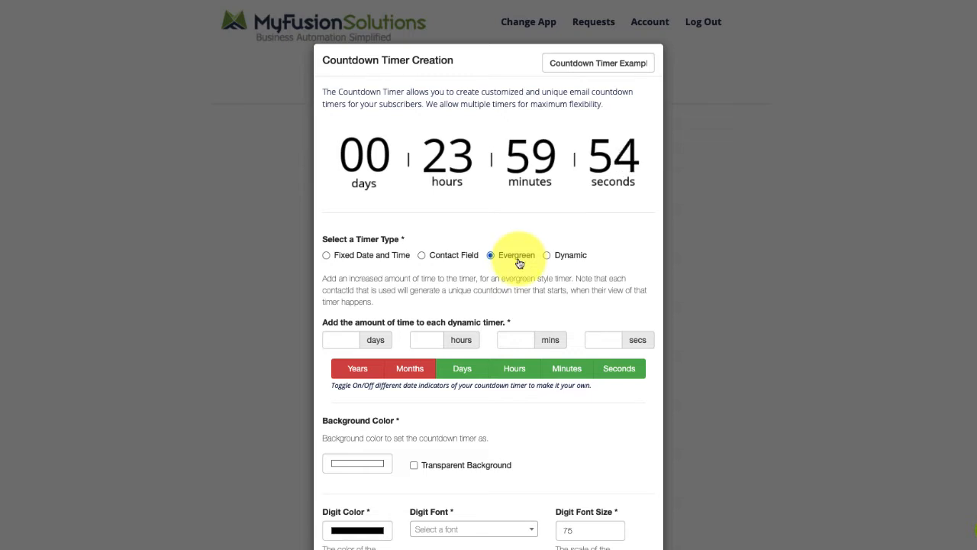
click(517, 262)
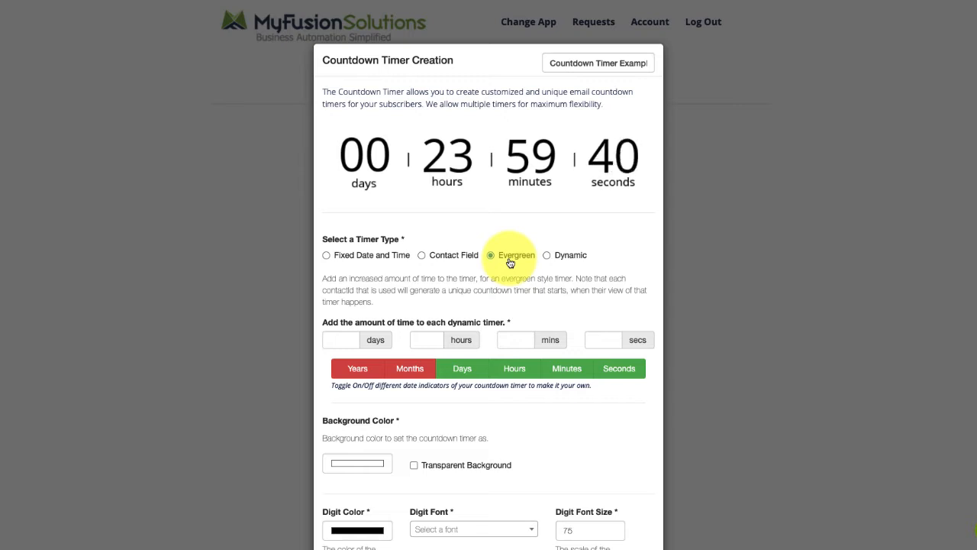
click(348, 342)
click(348, 338)
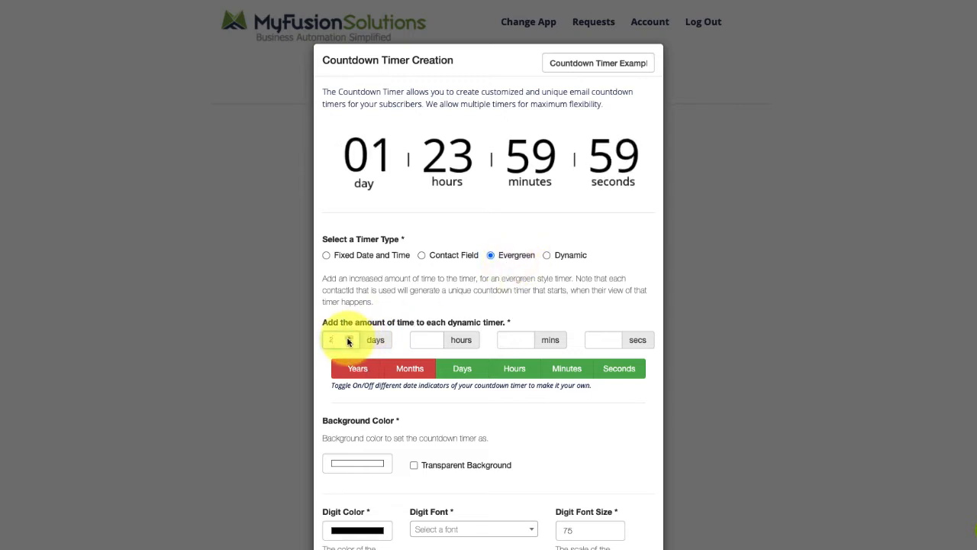
click(435, 342)
click(523, 343)
click(611, 342)
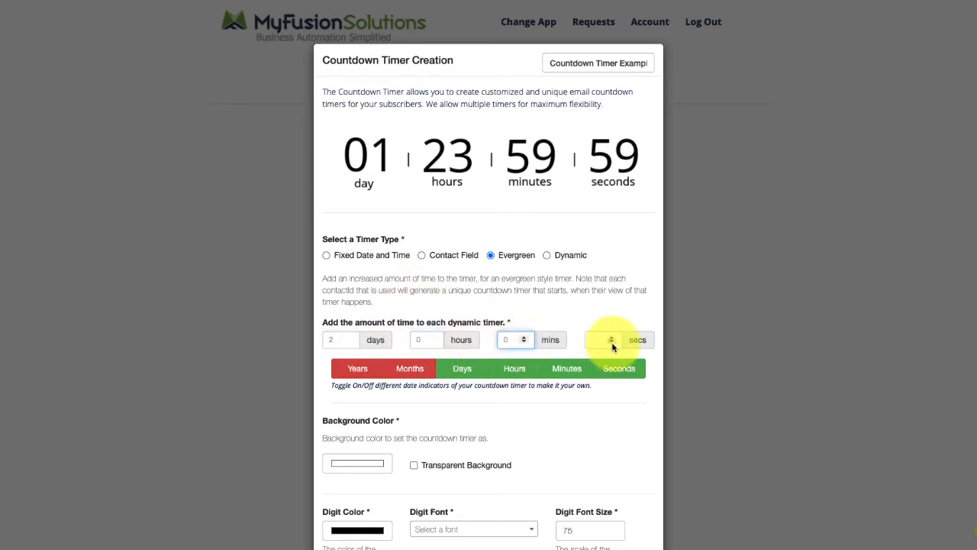
click(350, 338)
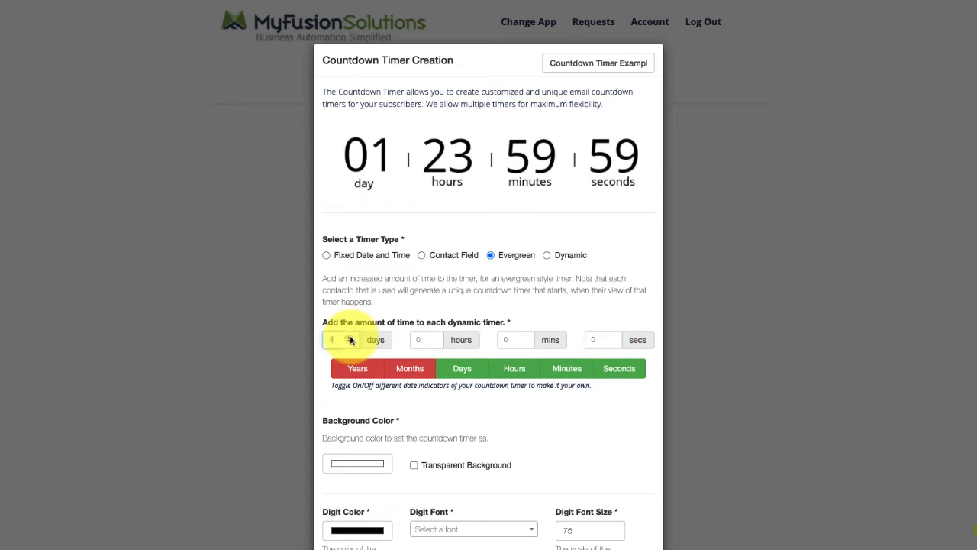
key(BackSpace)
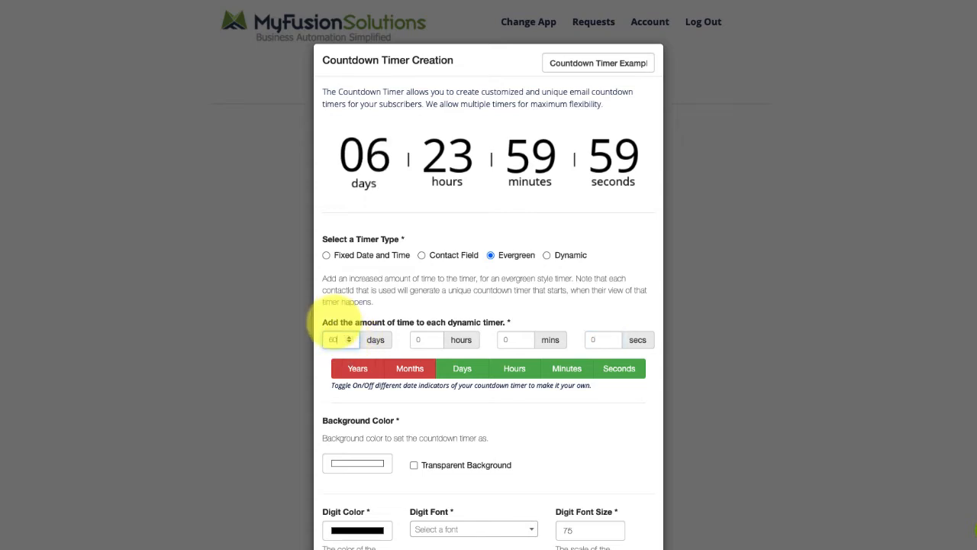
click(398, 326)
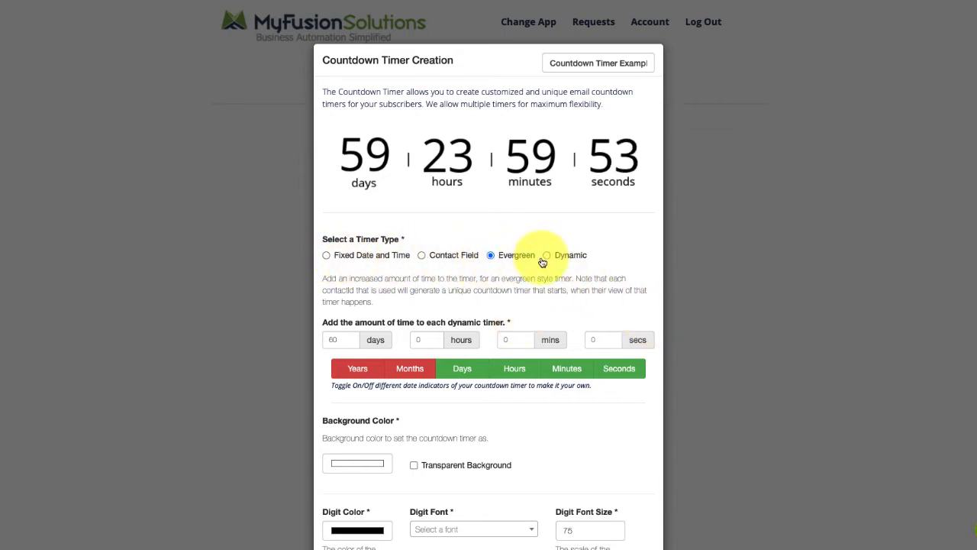
Step: Try the Dynamic timer type and return to Fixed Date and Time
click(571, 258)
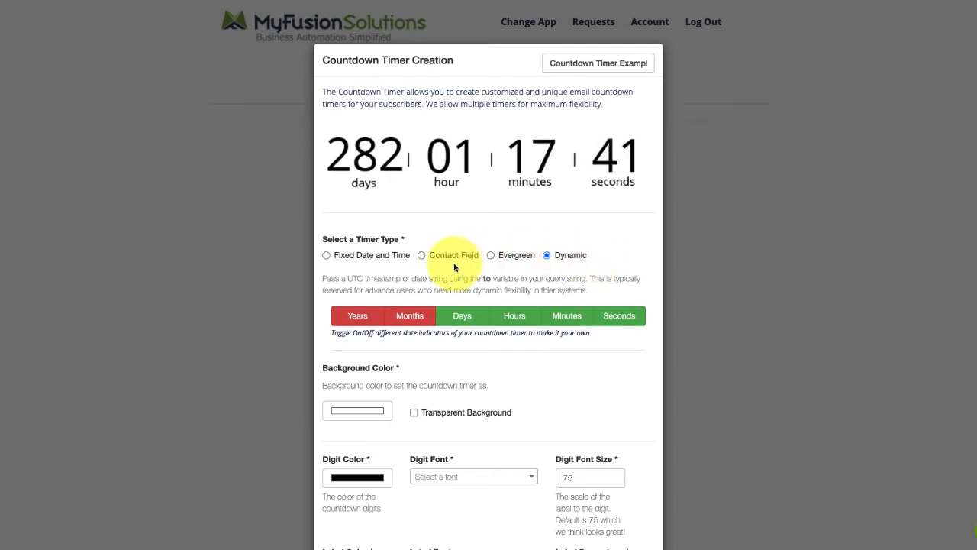
click(365, 259)
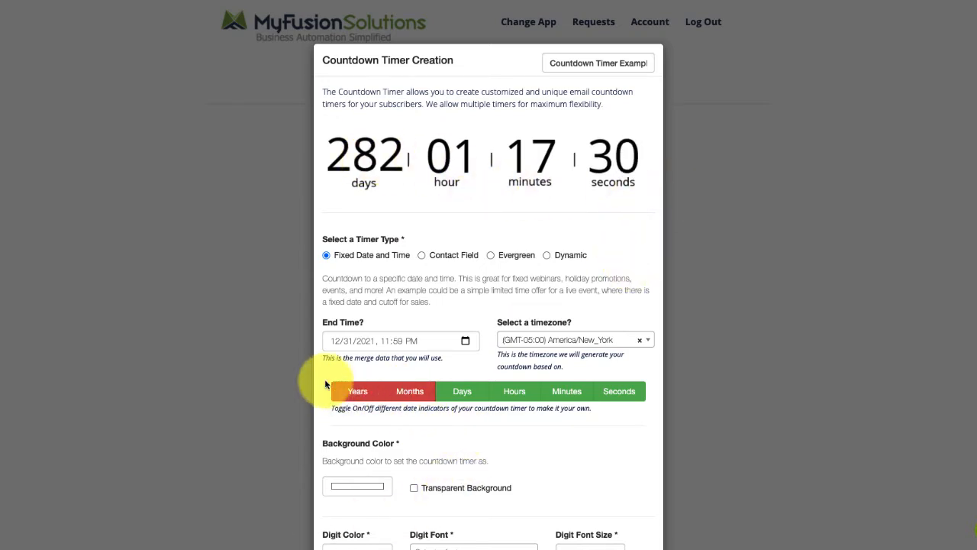
Step: Turn the Years and Months indicators on and back off, and the Seconds indicator off and back on
scroll(367, 391, down, 1)
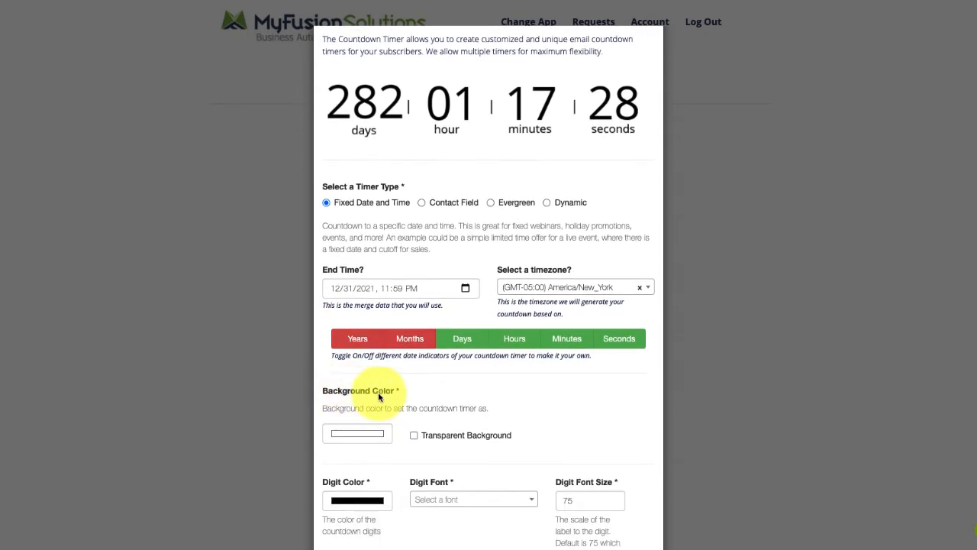
click(364, 343)
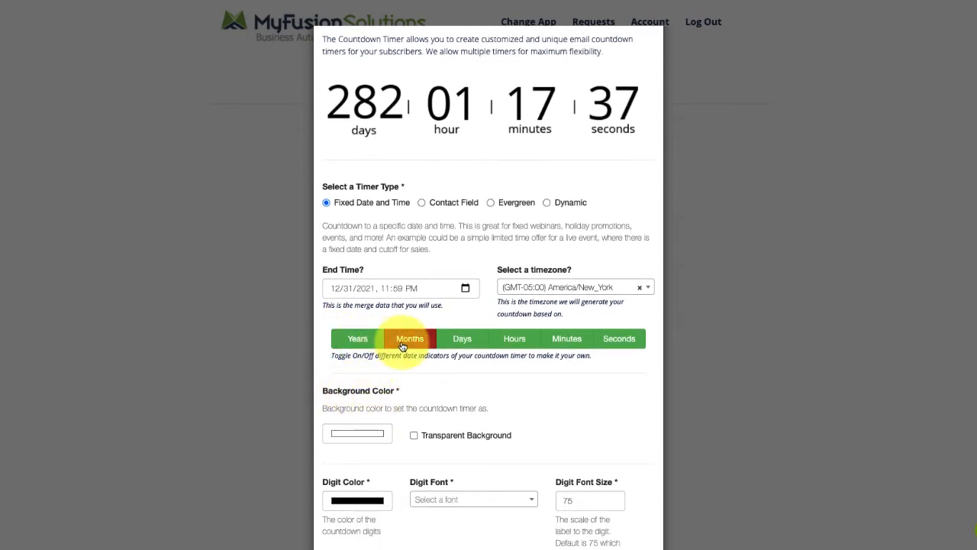
click(404, 341)
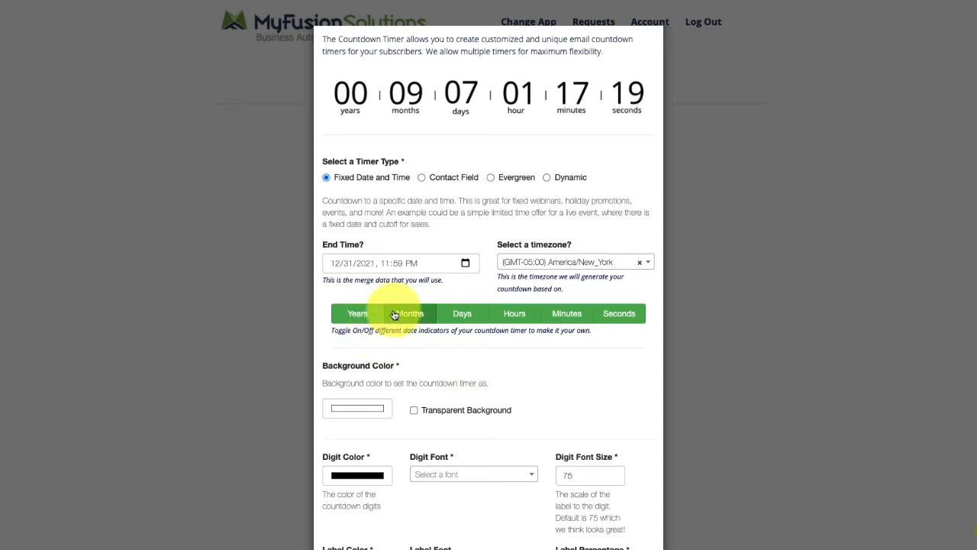
click(366, 322)
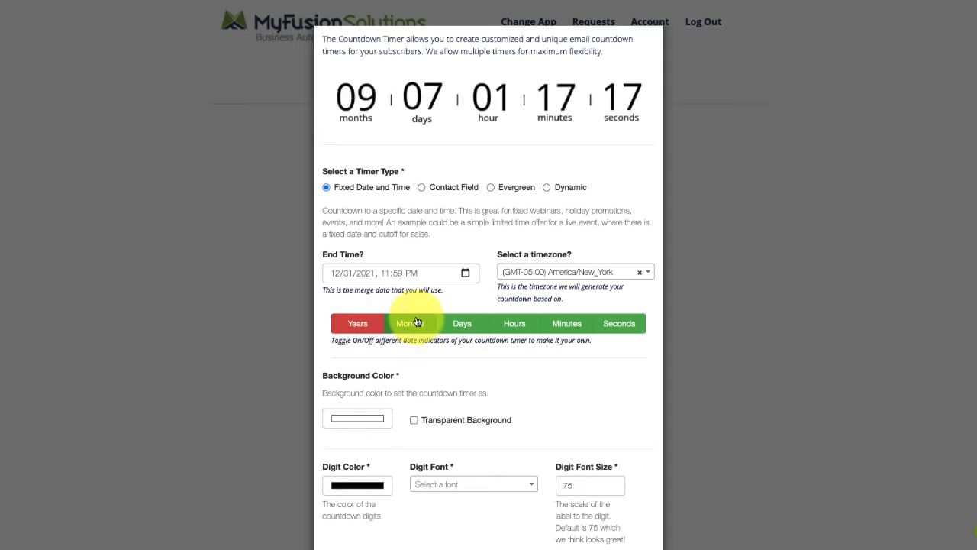
click(416, 325)
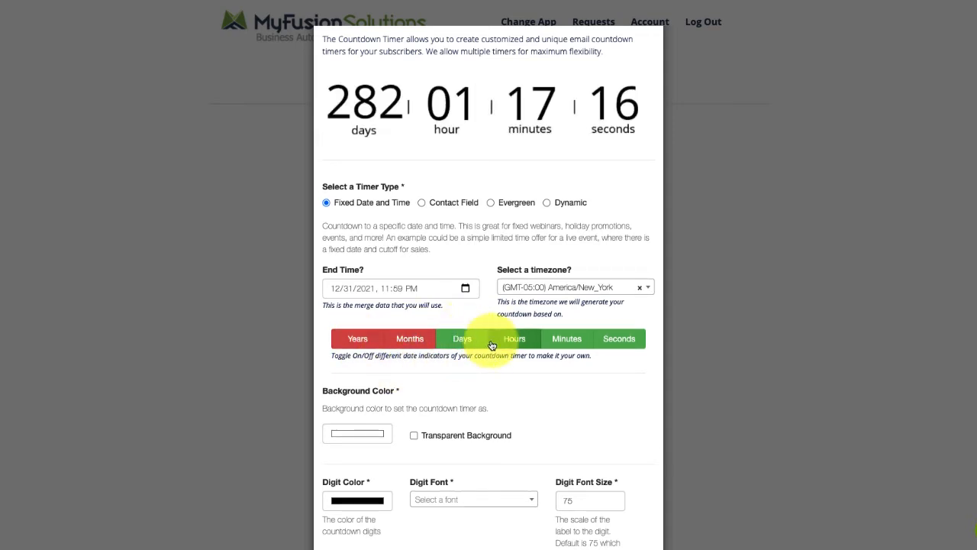
click(619, 348)
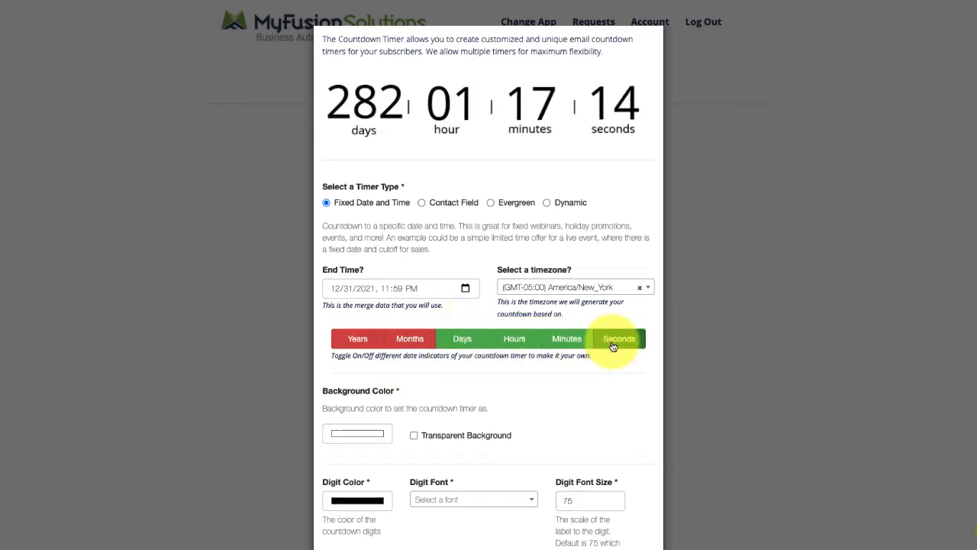
click(618, 345)
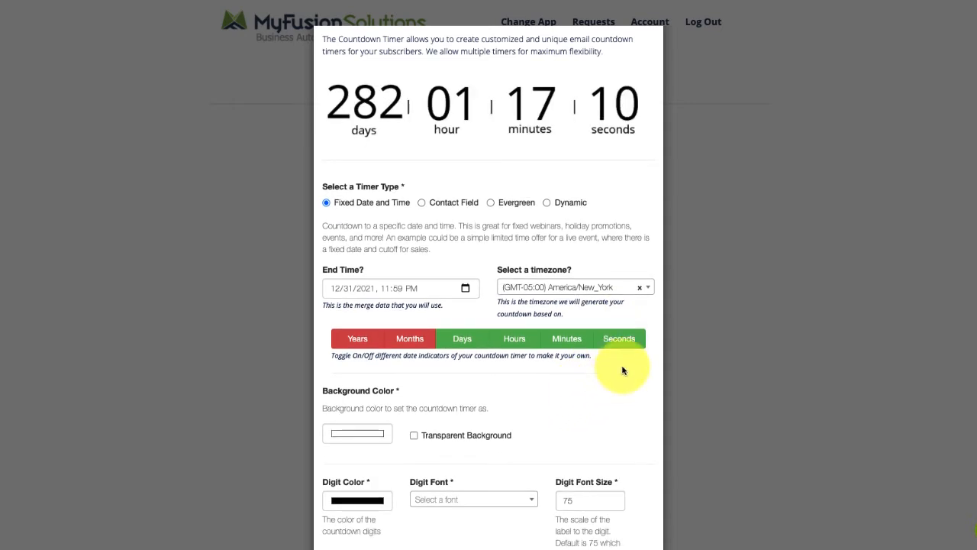
Step: Try the transparent background for the countdown timer and turn it off again
scroll(643, 374, down, 3)
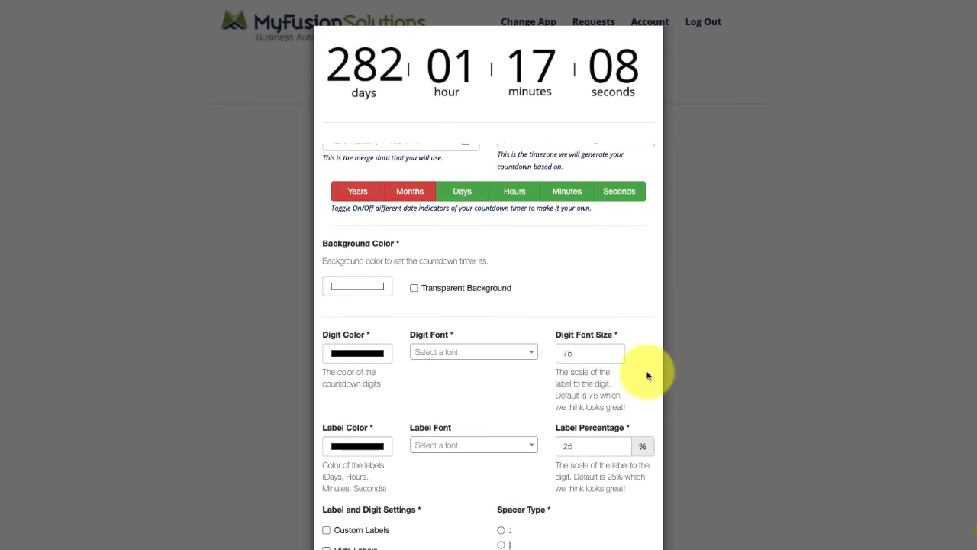
scroll(652, 364, down, 2)
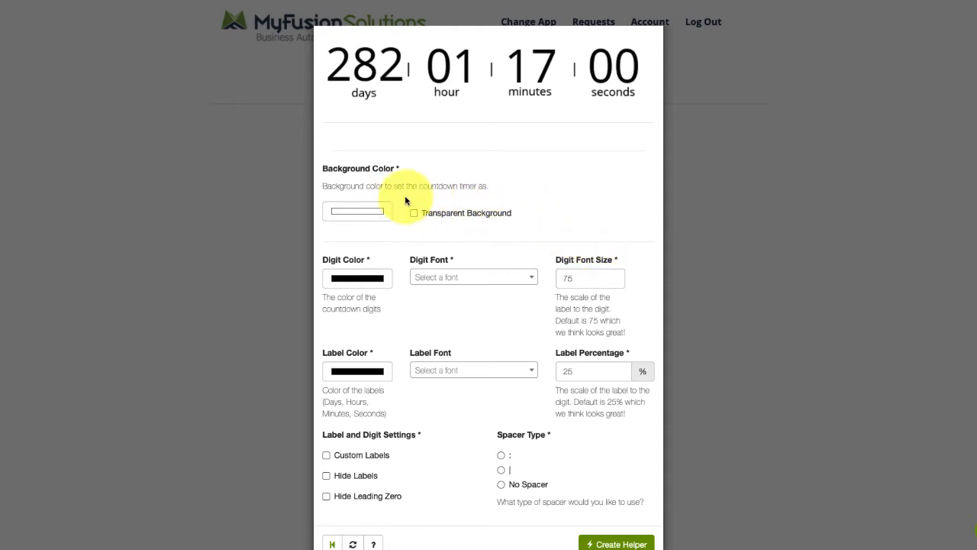
click(413, 213)
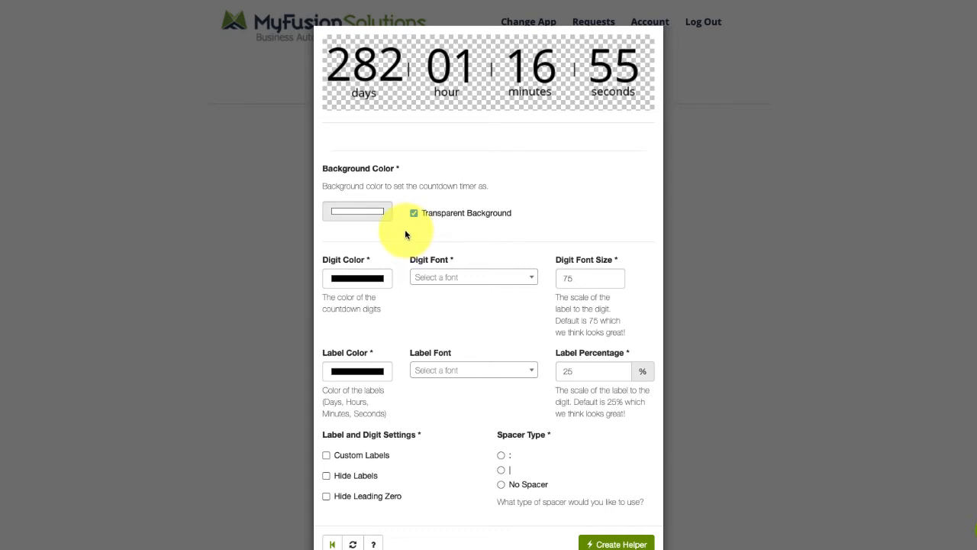
click(414, 213)
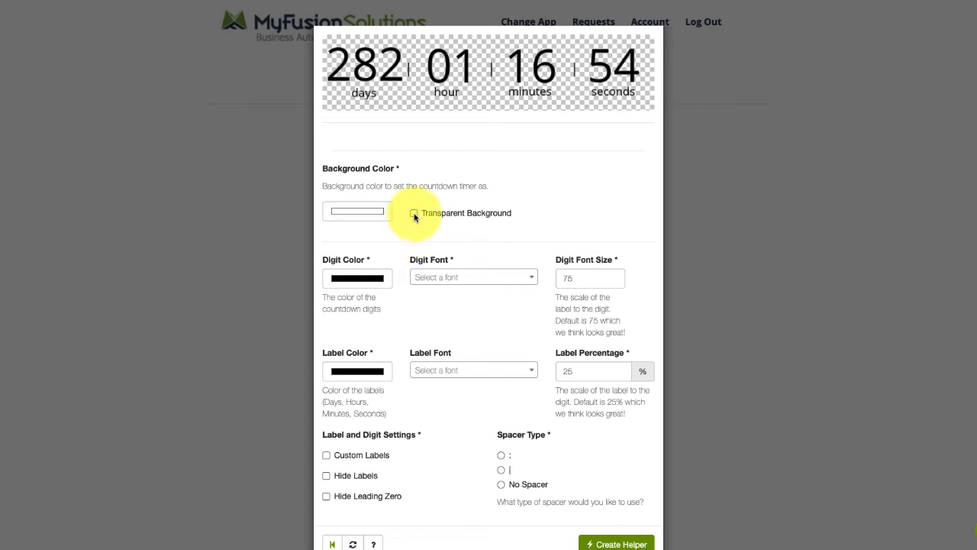
Step: Set the countdown timer's background color to black (RGB 0, 0, 0)
click(349, 212)
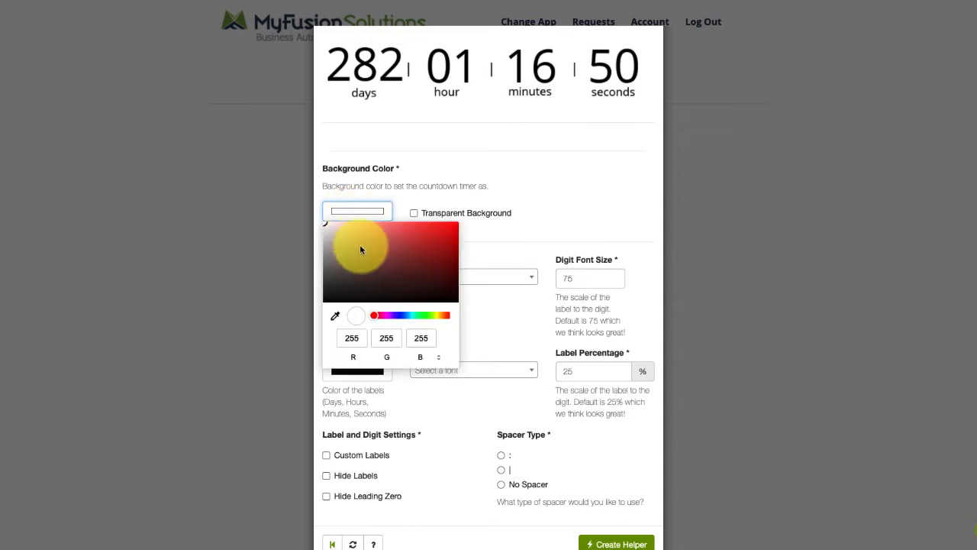
drag(357, 268, 304, 307)
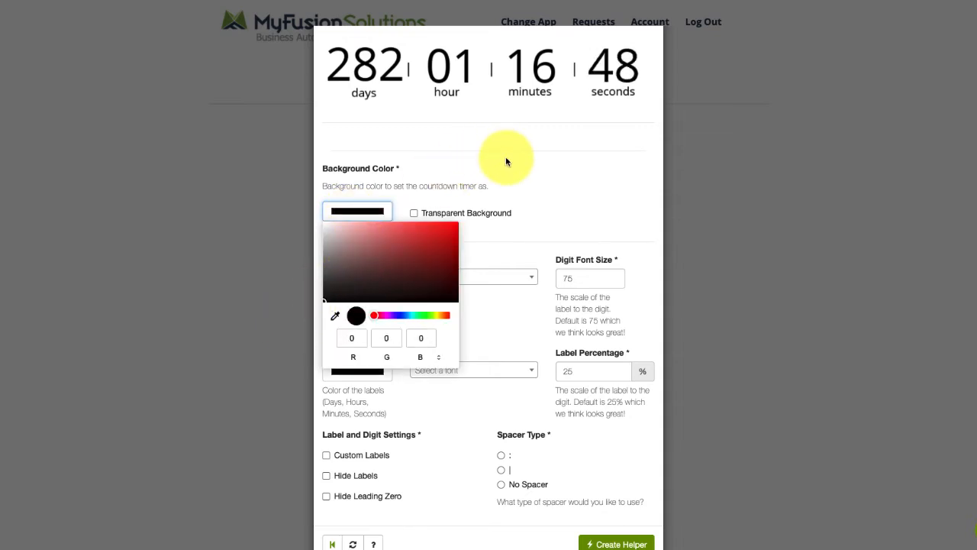
click(559, 223)
Step: Set both the digit color and the label color to white
scroll(559, 223, down, 1)
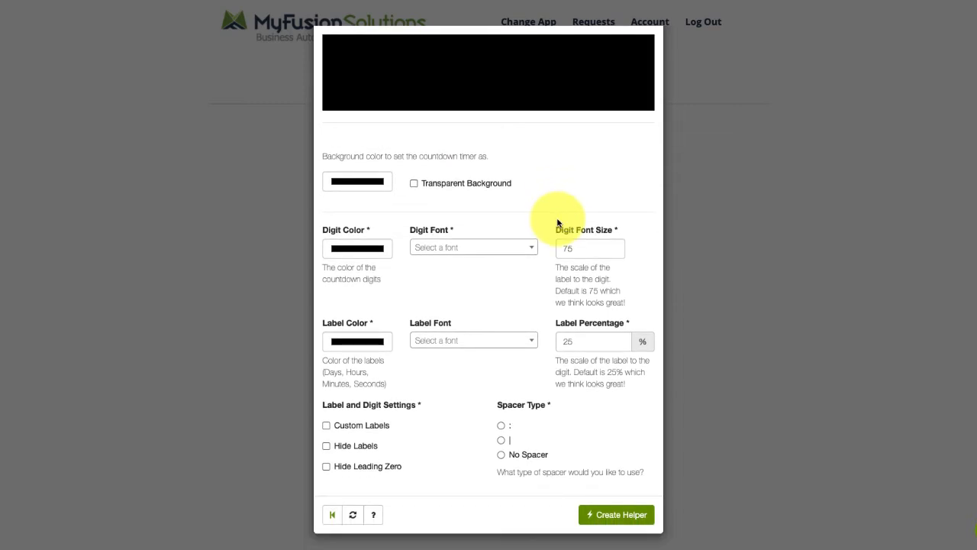
click(365, 255)
drag(332, 273, 288, 247)
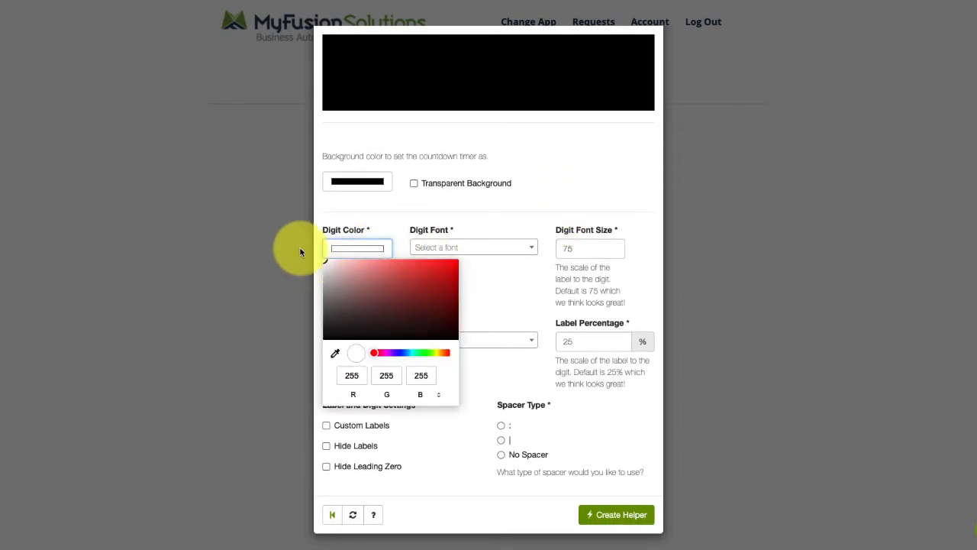
click(400, 215)
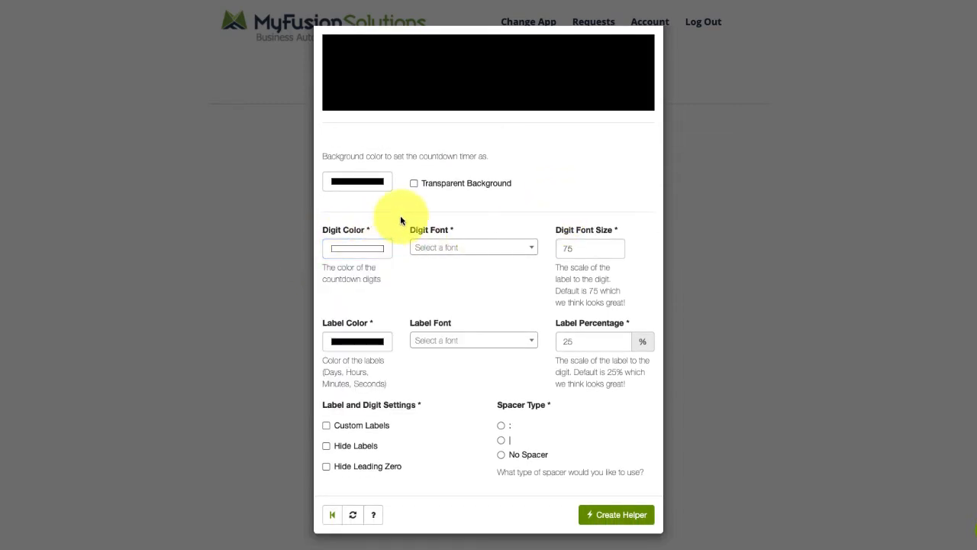
click(351, 340)
drag(339, 405, 277, 319)
click(397, 315)
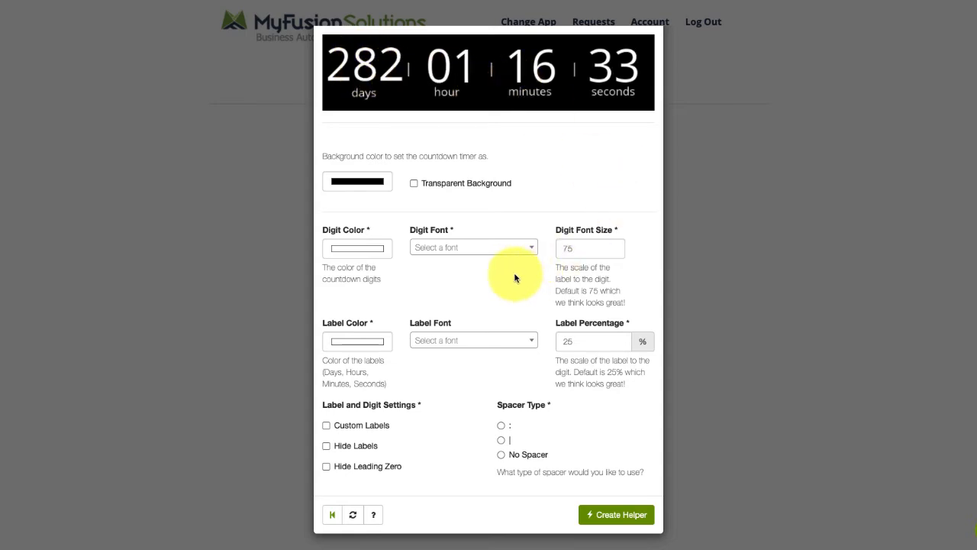
Step: Find Chewy-Regular.ttf and apply it as the digit font
click(445, 253)
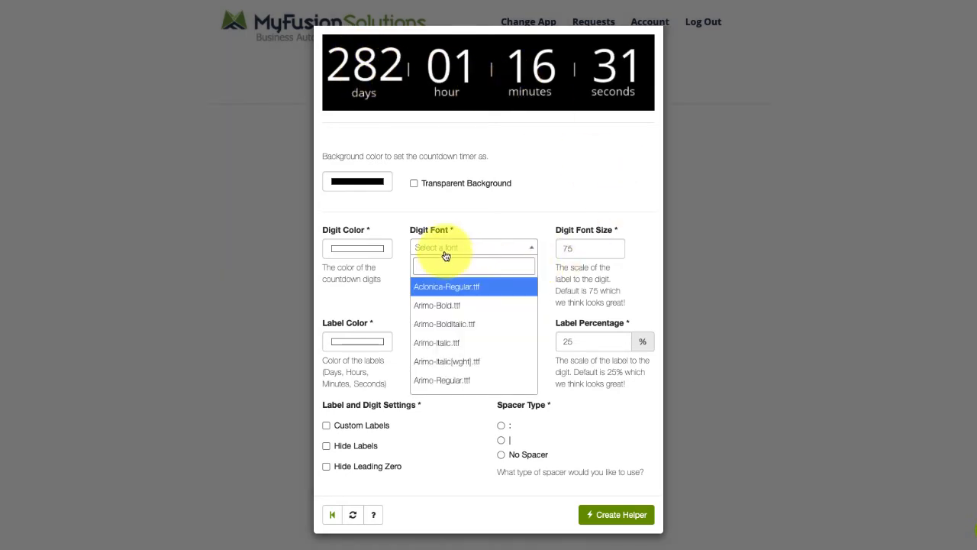
text(chew)
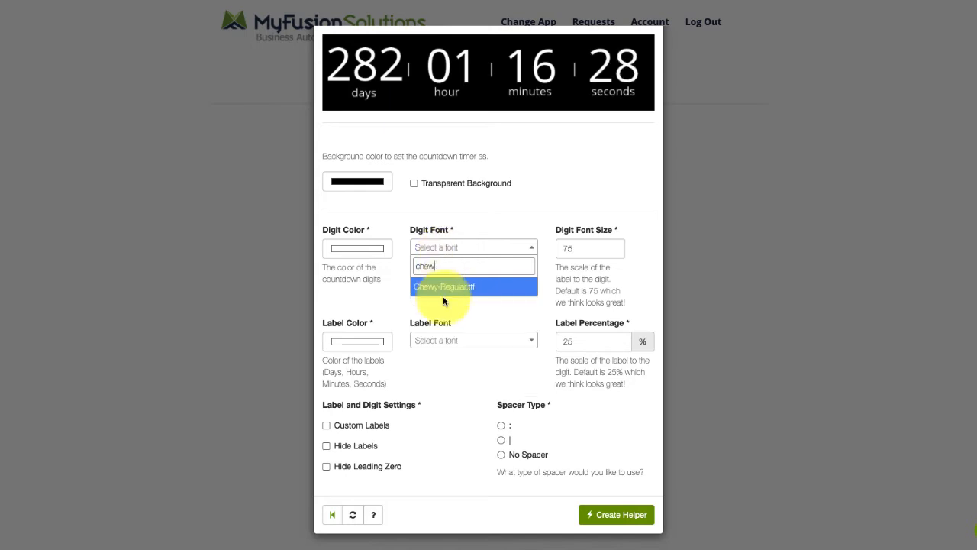
click(443, 295)
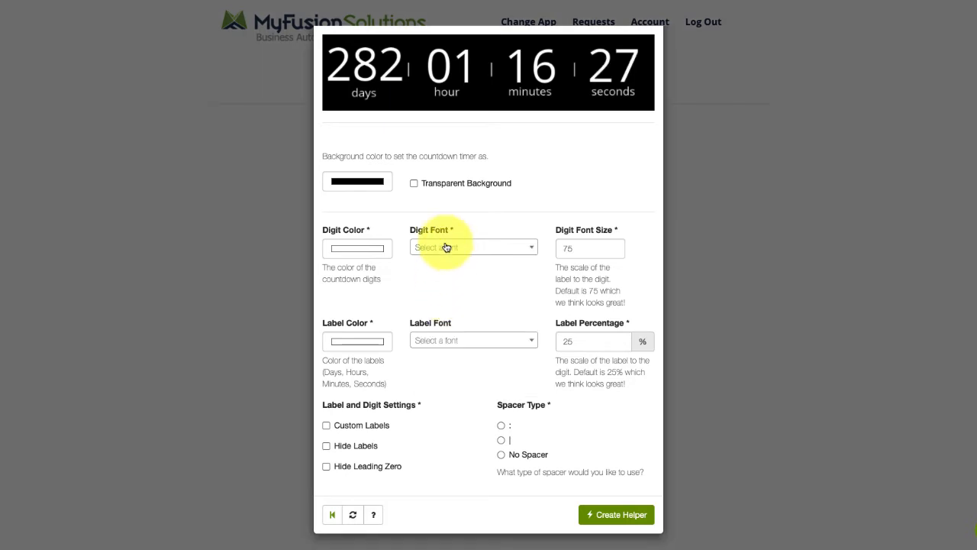
click(442, 247)
text(chew)
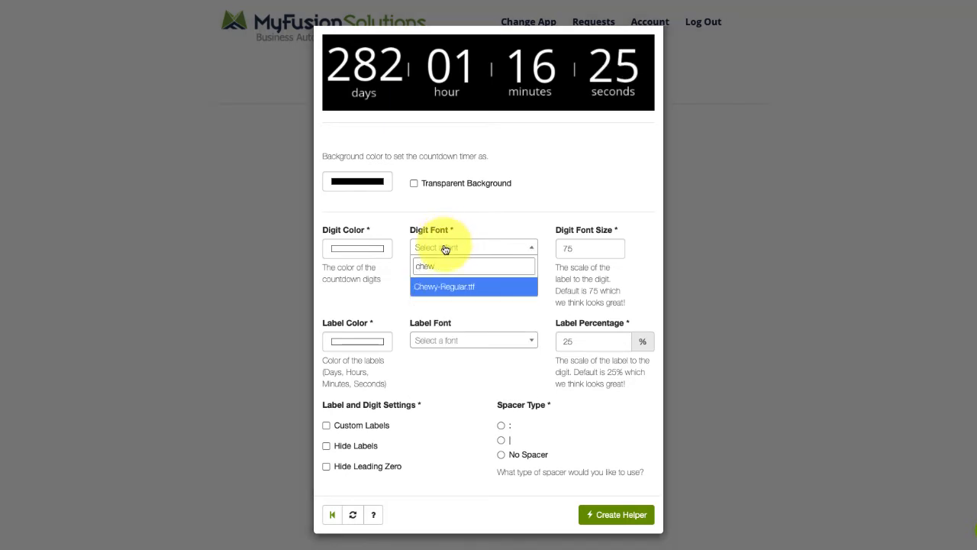
click(446, 288)
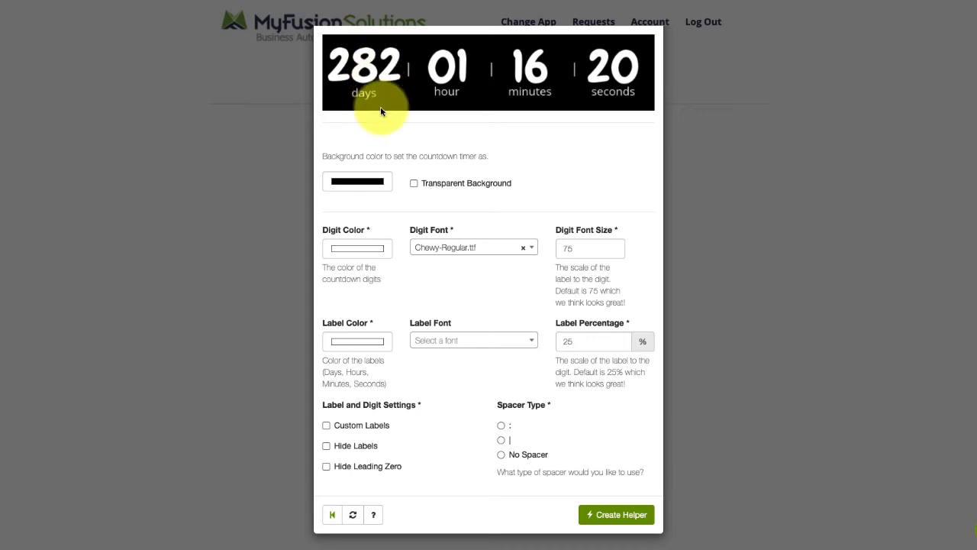
Step: Reduce the digit font size to 64 and apply it to the timer preview
click(613, 254)
click(614, 255)
click(614, 255)
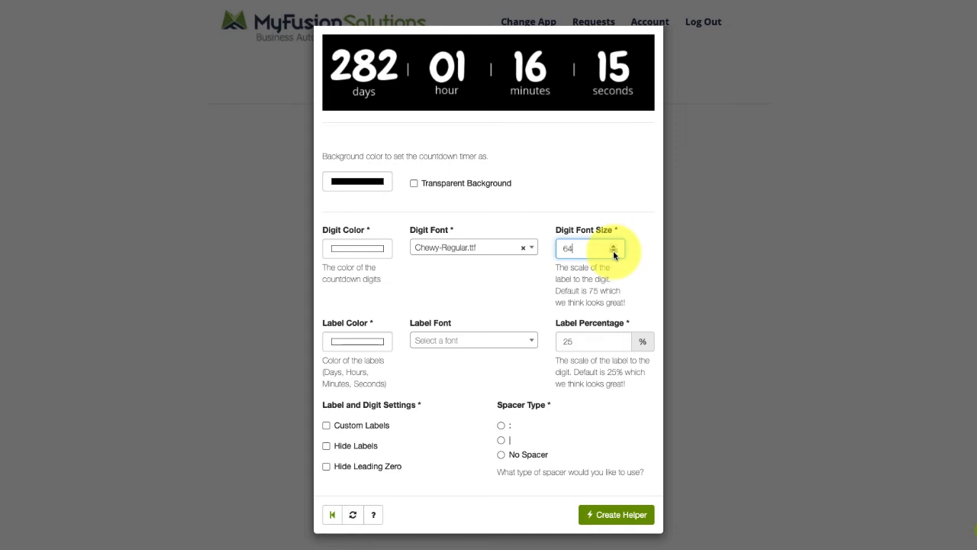
click(511, 124)
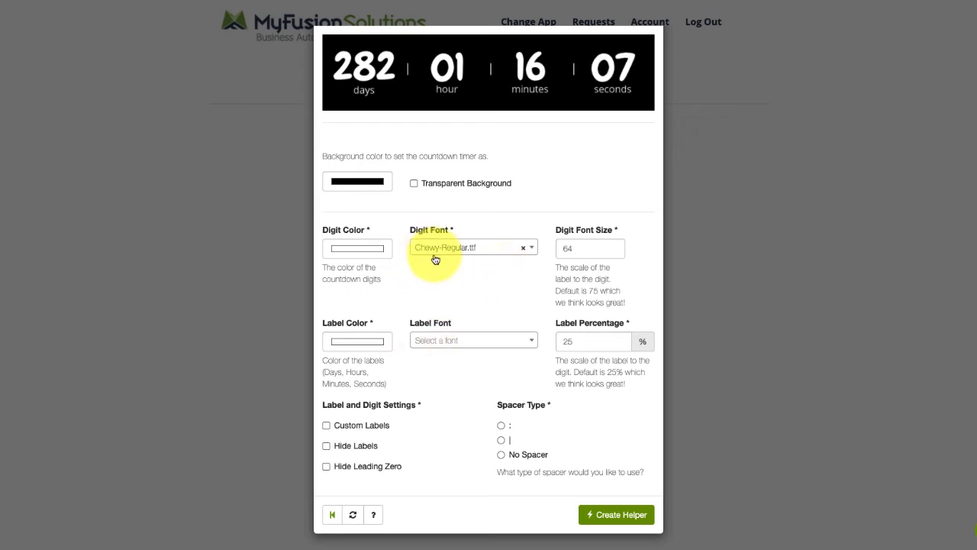
Step: Try Aclonica-Regular.ttf as the label font and replace it with Chewy-Regular.ttf
click(434, 342)
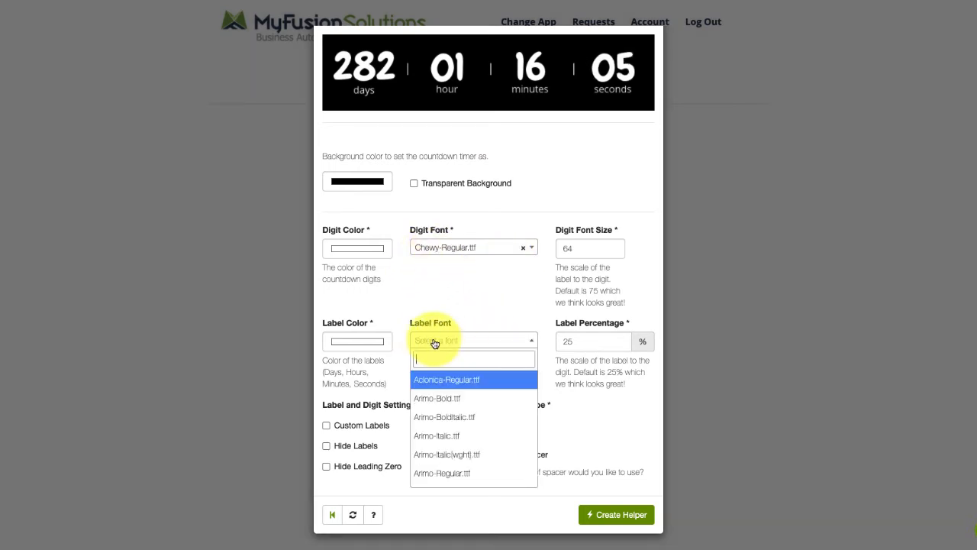
click(437, 378)
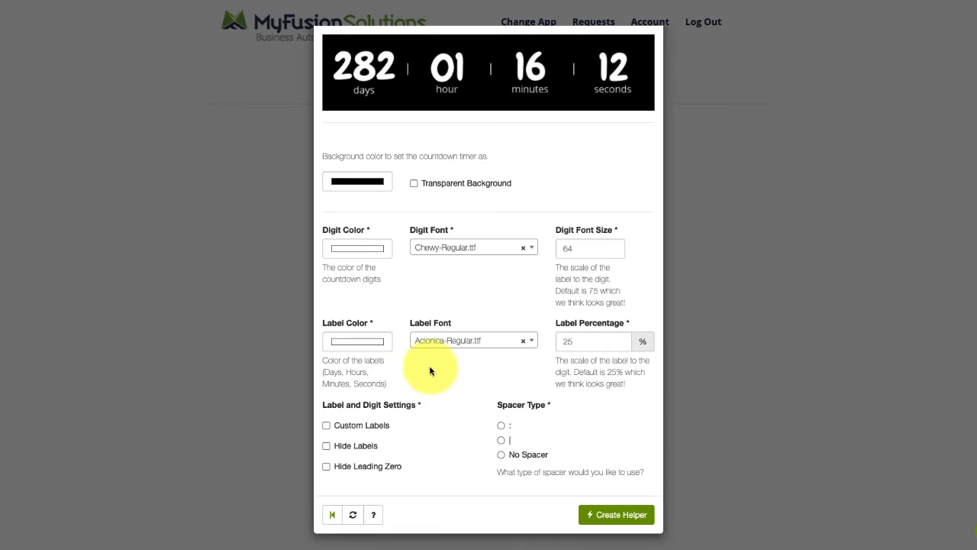
click(435, 349)
text(chew)
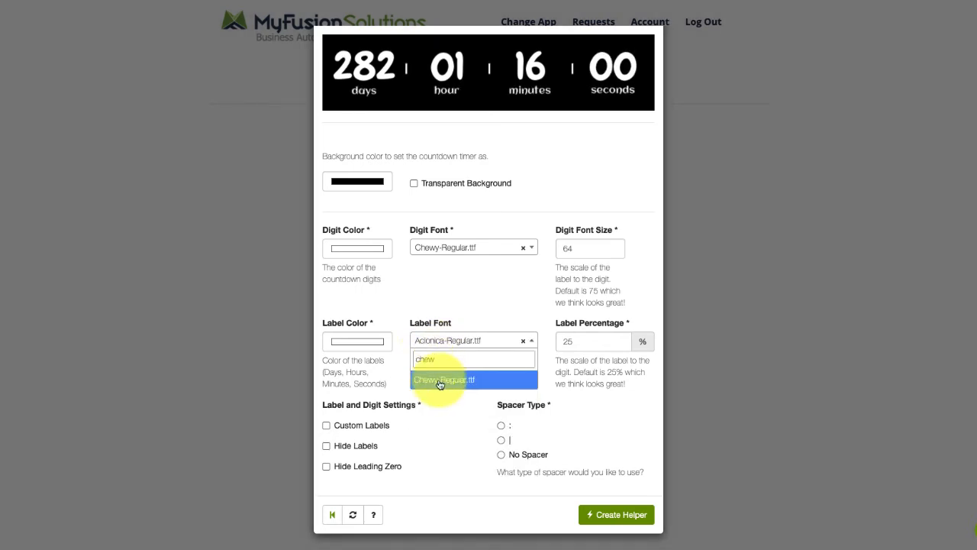
click(441, 381)
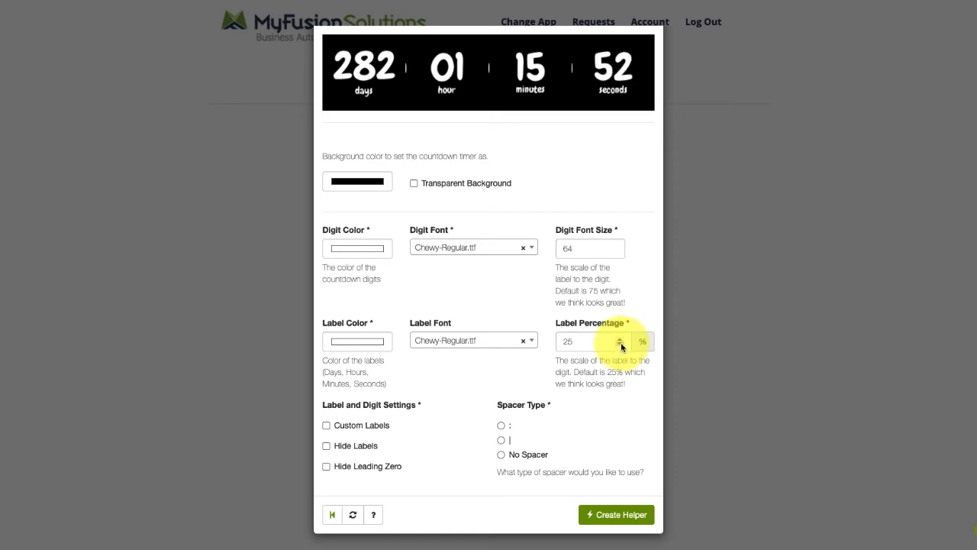
Step: Set the digit font size to 65 and lower the label percentage to 20%
click(613, 245)
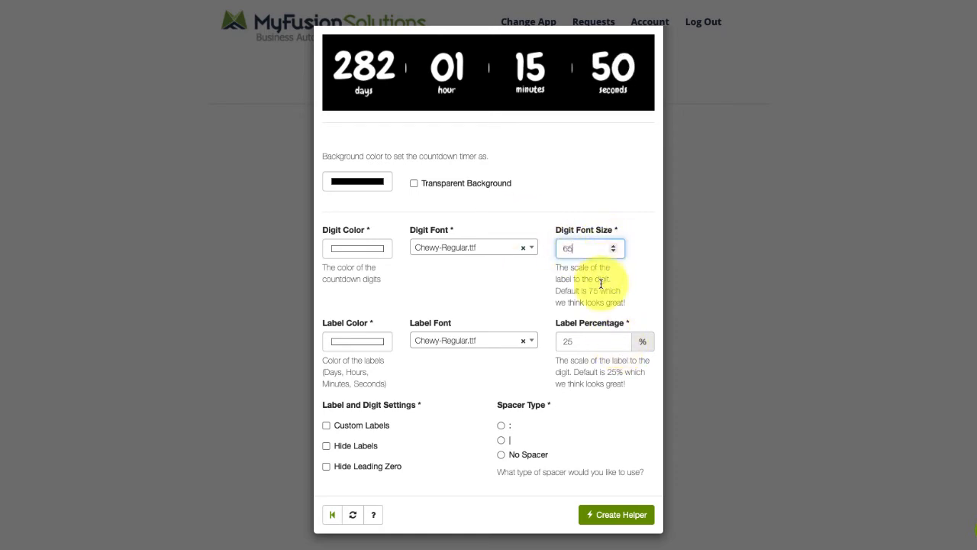
click(618, 348)
click(618, 348)
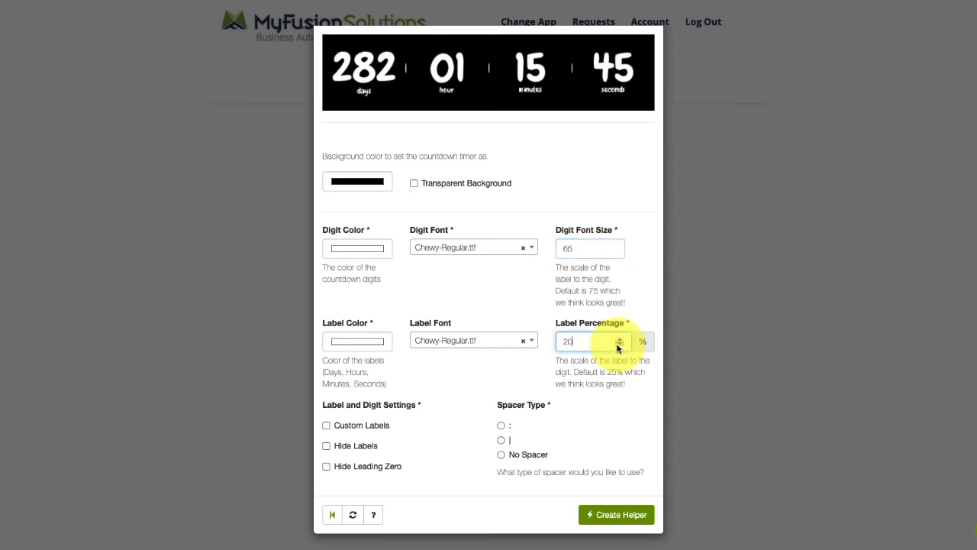
Step: Try enlarging the label percentage to 36% and bring it back down to 25%
click(623, 341)
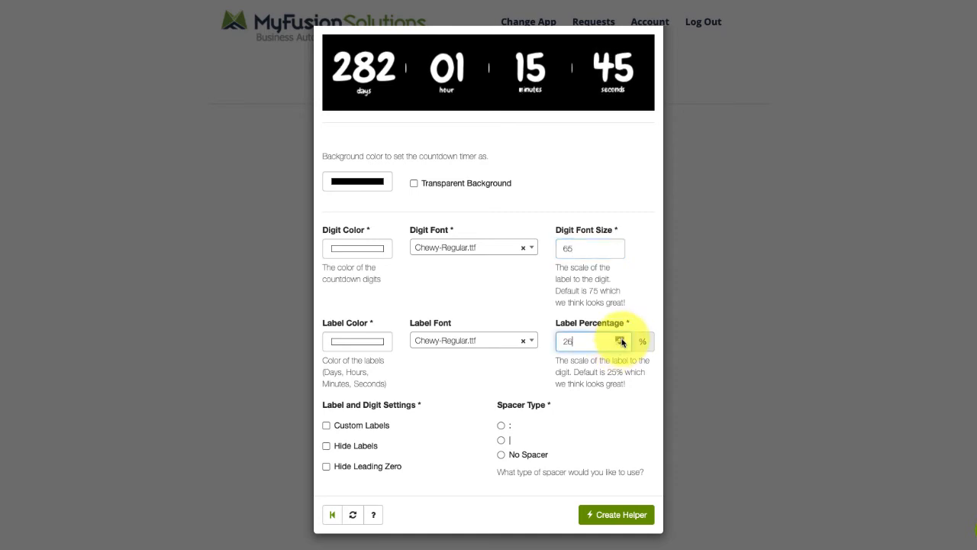
click(622, 341)
click(622, 342)
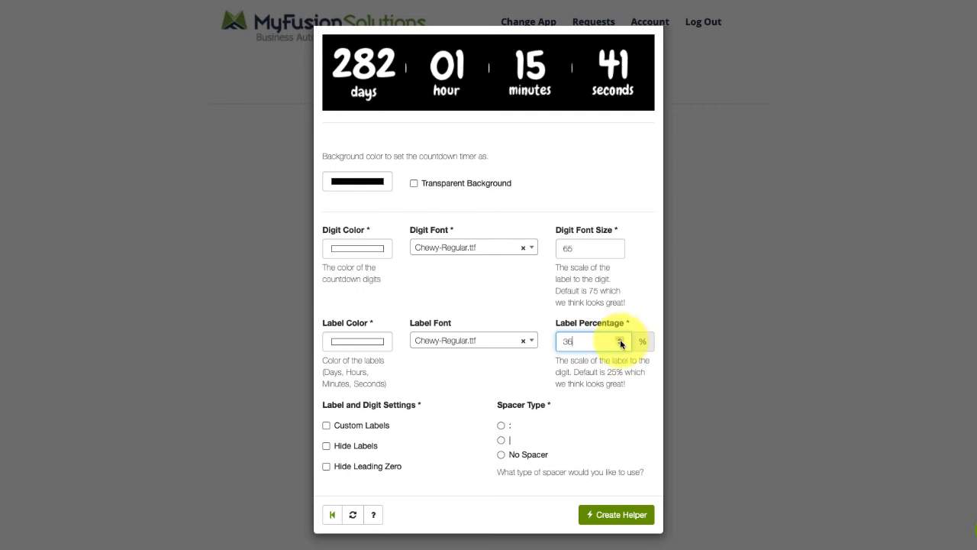
click(620, 346)
click(620, 346)
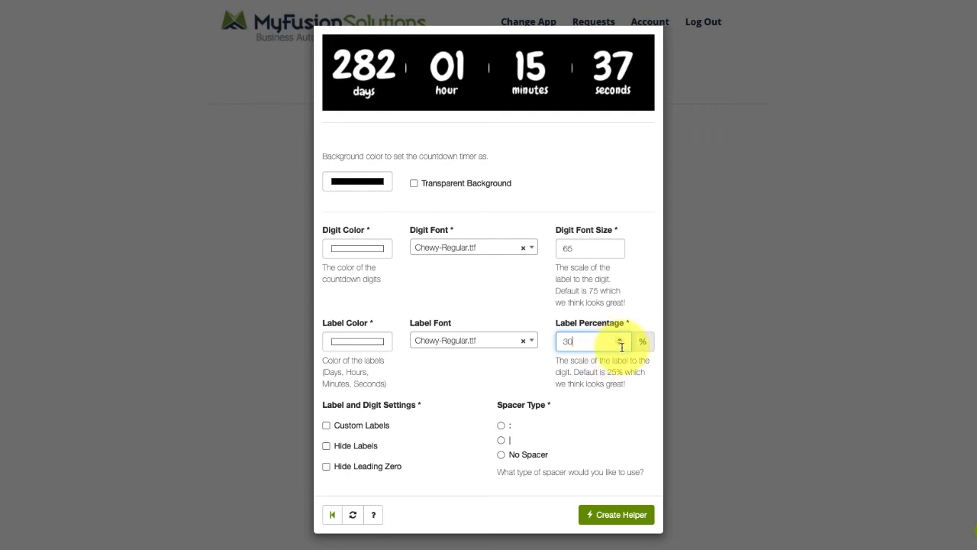
click(620, 346)
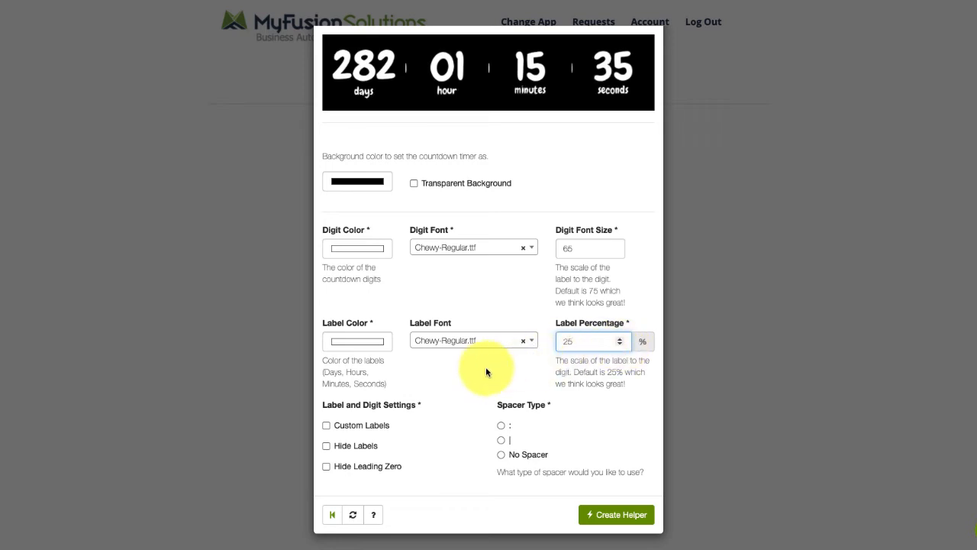
click(485, 366)
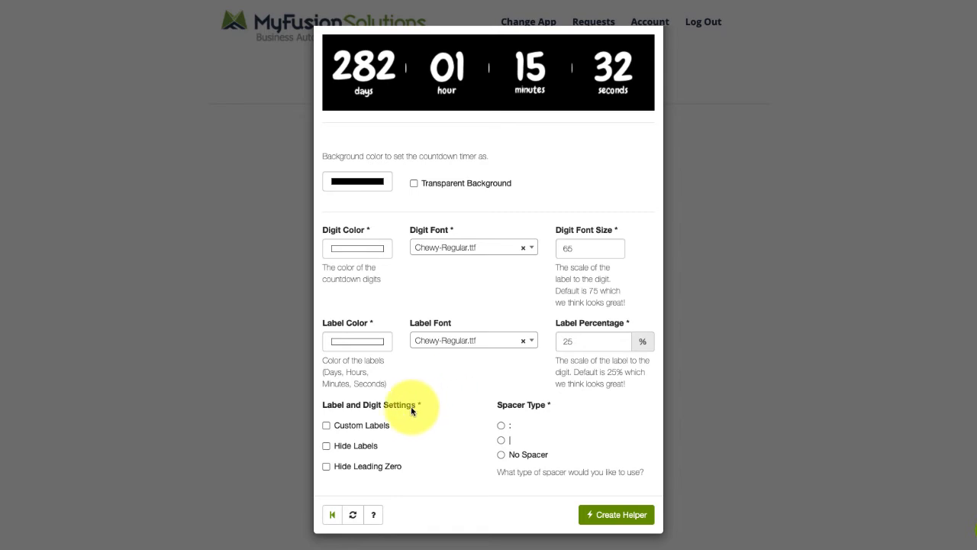
Step: Try the colon, vertical bar and No Spacer options, and settle on the colon spacer
click(501, 426)
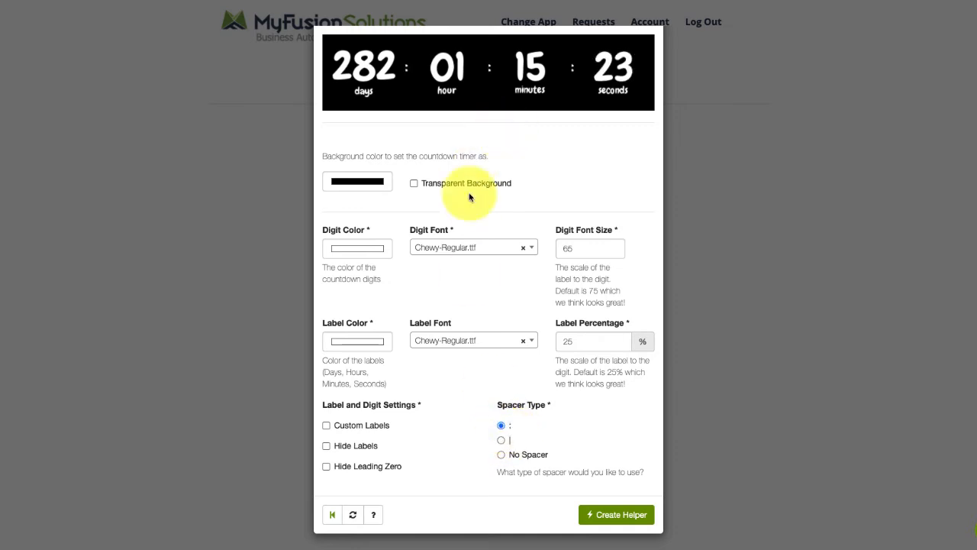
click(503, 440)
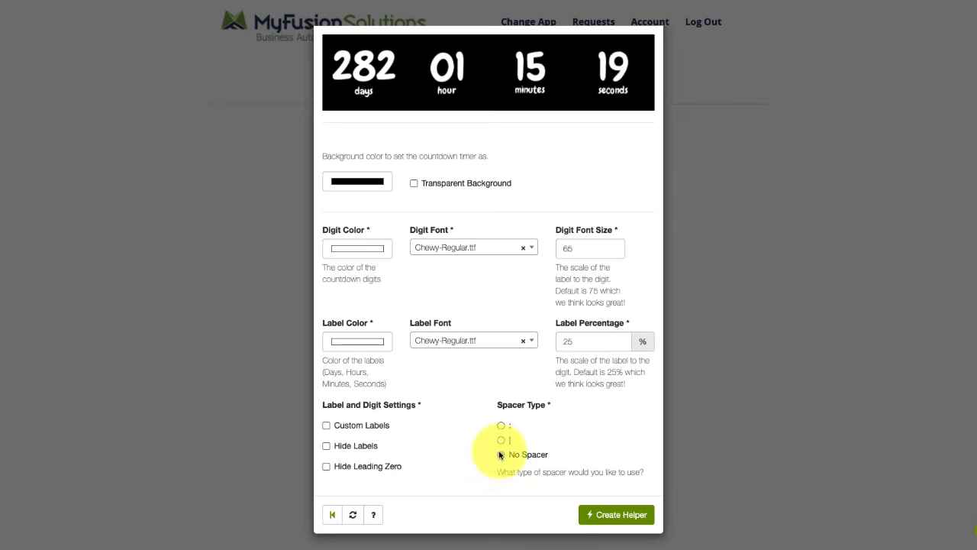
click(501, 425)
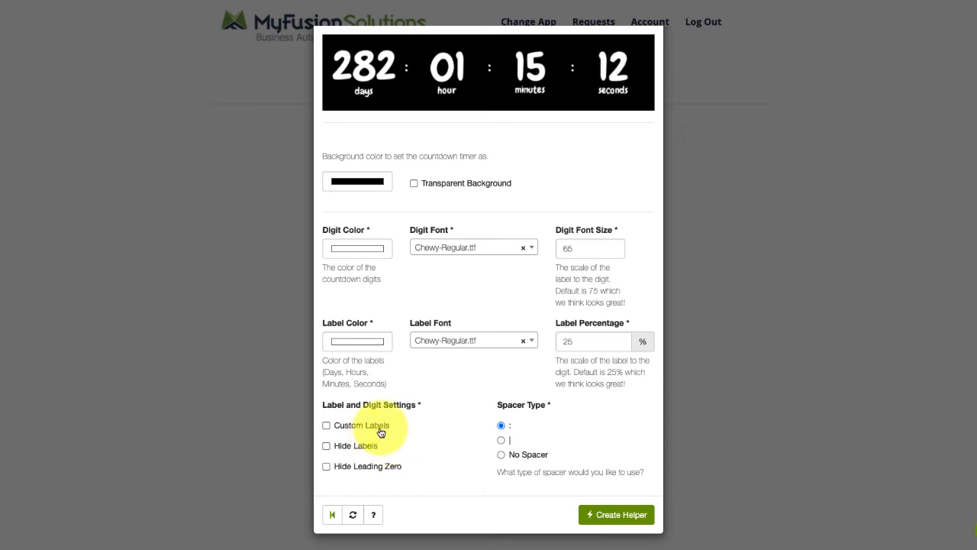
Step: Turn on custom labels and set the plural year label to "This is years"
click(380, 432)
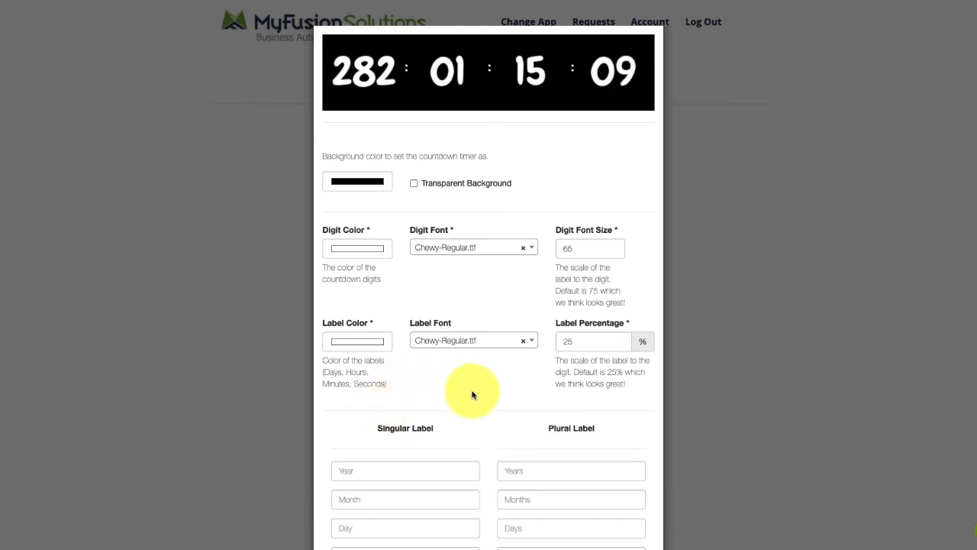
scroll(473, 394, down, 2)
scroll(473, 391, down, 2)
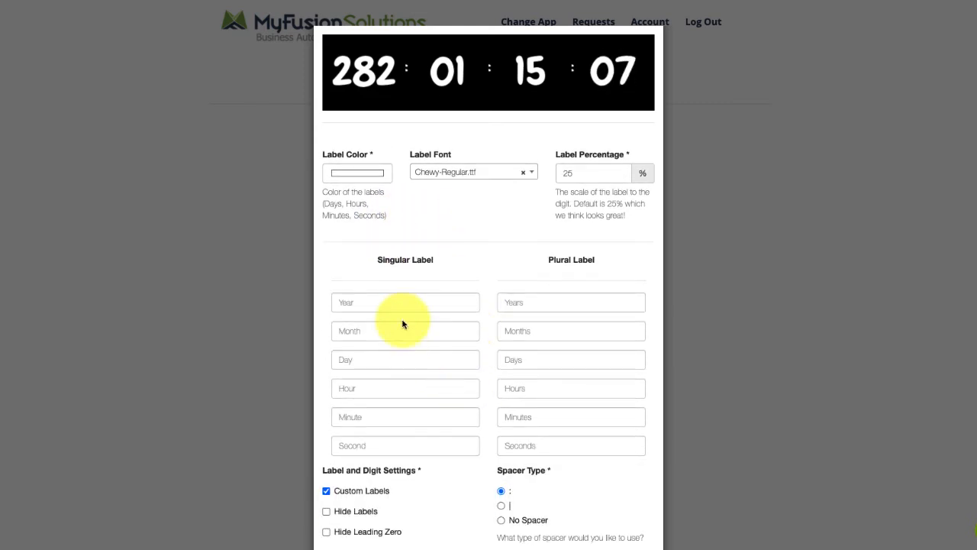
click(390, 304)
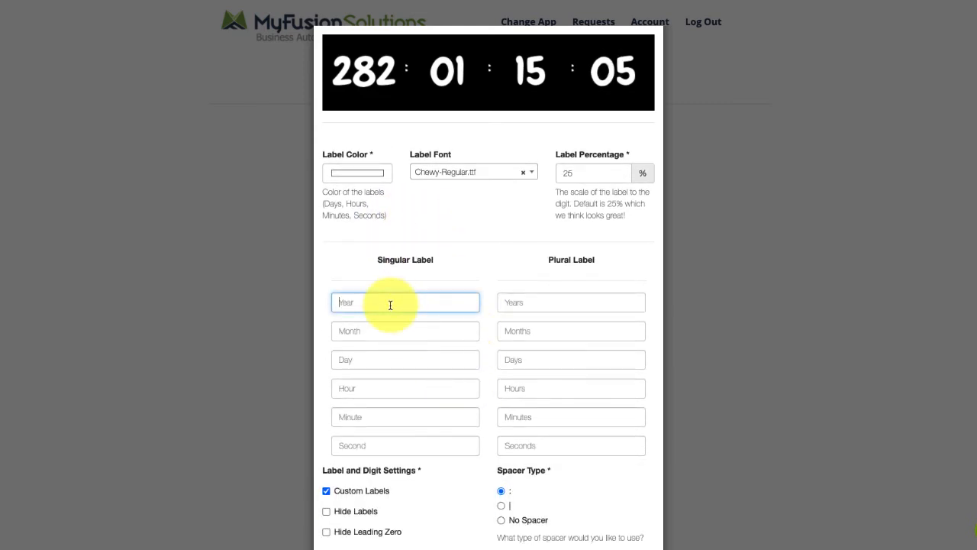
click(514, 306)
text(This is years)
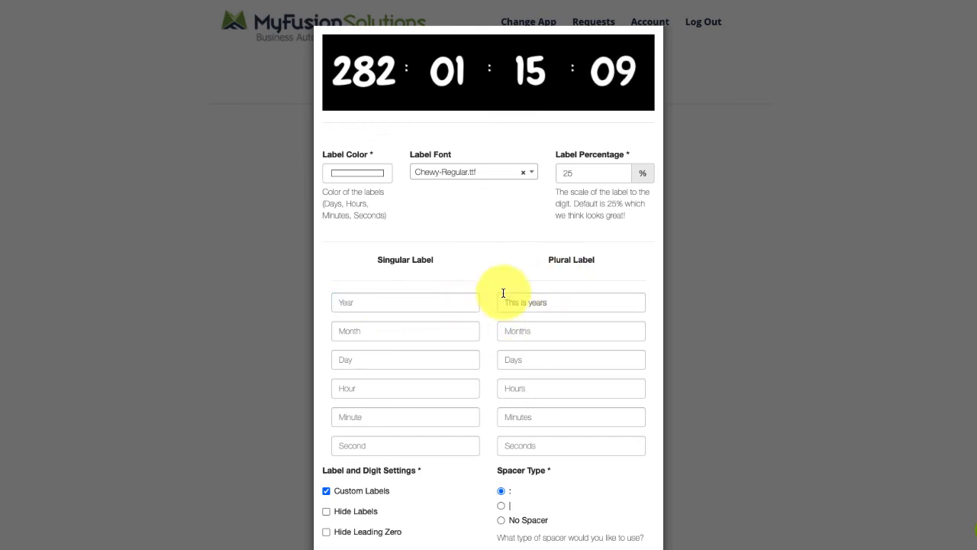
Step: Set the singular year, month and day labels to "This is years", "This is months" and "This is days"
click(405, 302)
text(This is years)
key(Tab)
text(This is month)
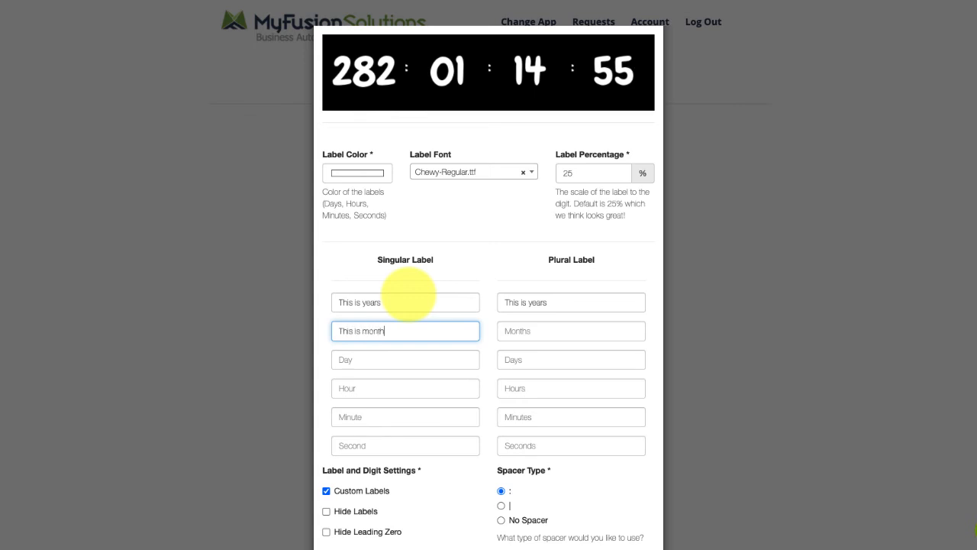
text(s)
key(Tab)
text(This is days)
key(Tab)
Step: Set the plural month label to "This is months" and the plural day label to "This is days"
click(550, 332)
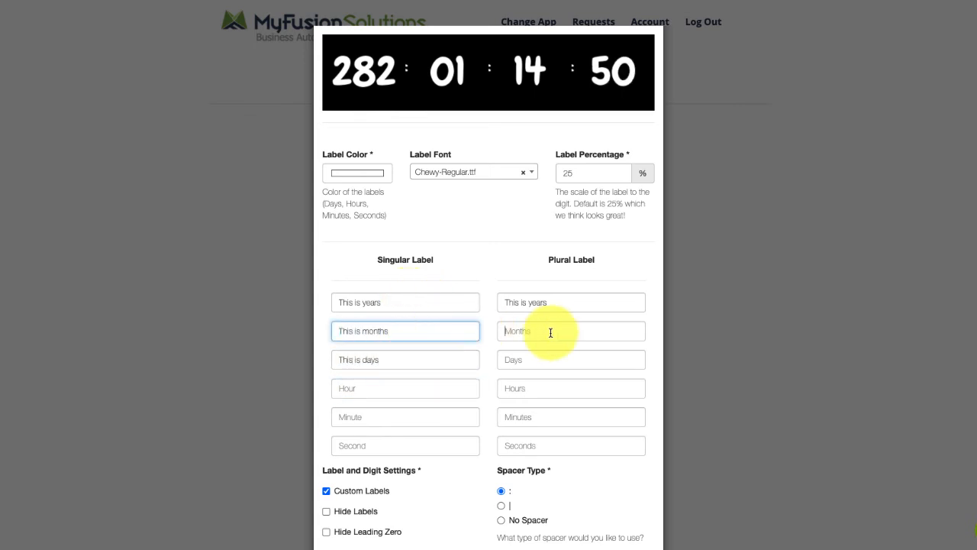
text(This is months)
click(536, 357)
text(This is days)
click(571, 272)
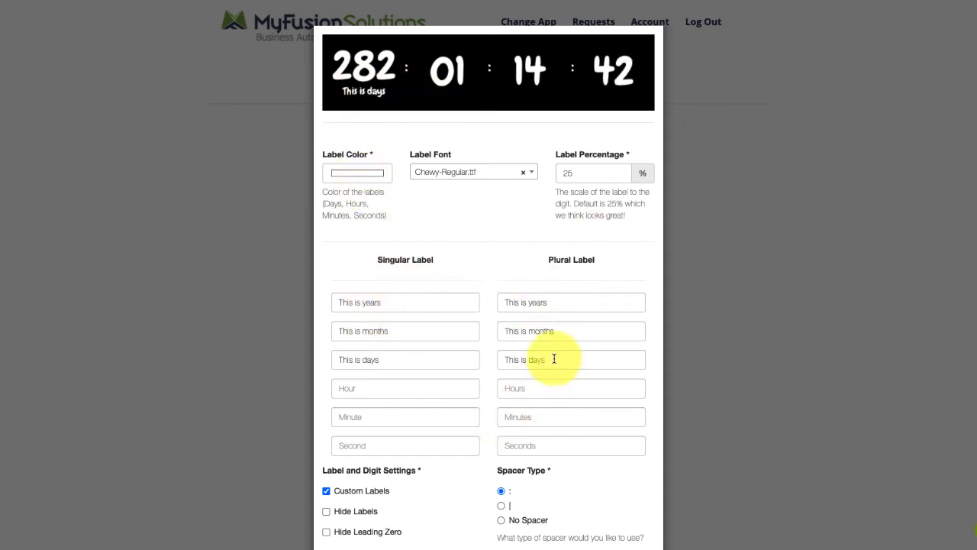
Step: Set both the plural and singular hour labels to "Hours Here"
click(532, 388)
text(Hour)
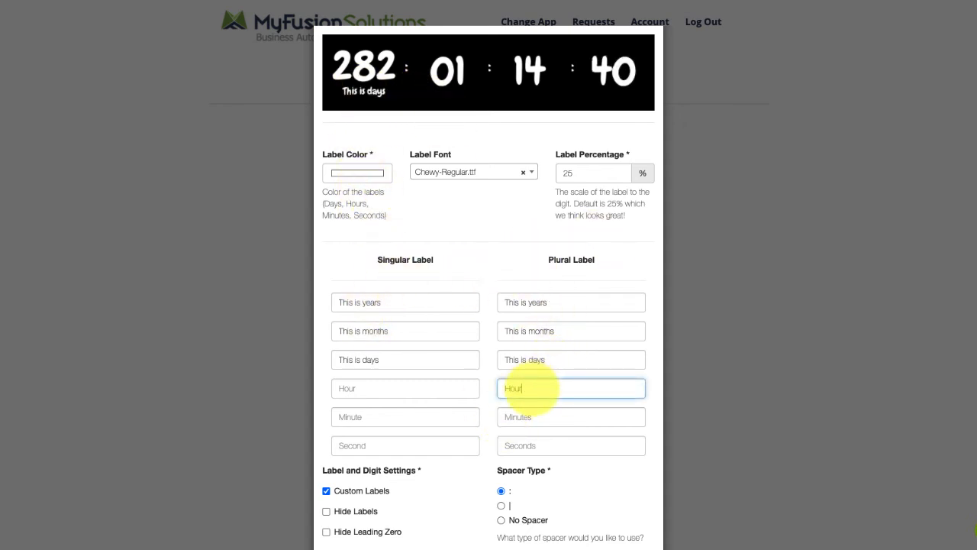
text(s Here)
click(498, 268)
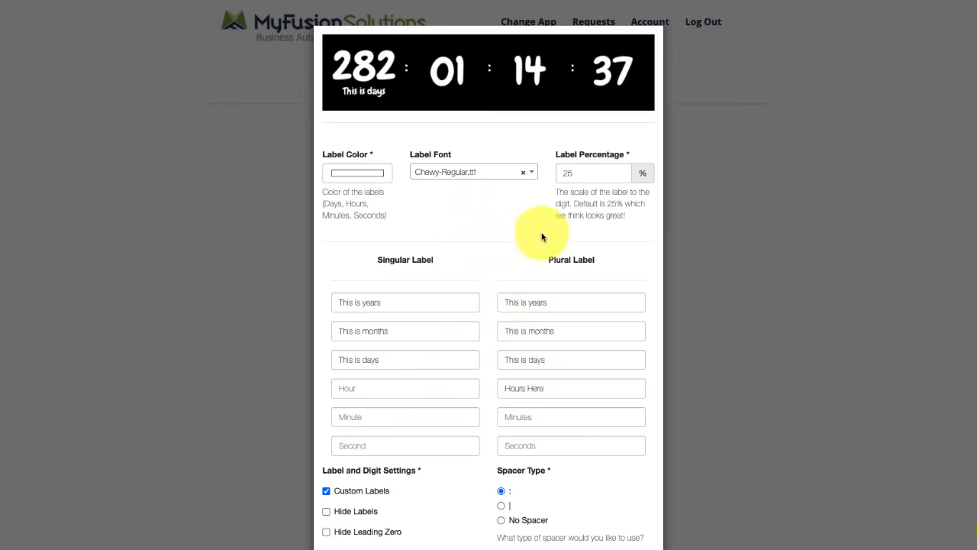
click(556, 412)
click(414, 390)
text(Hours He)
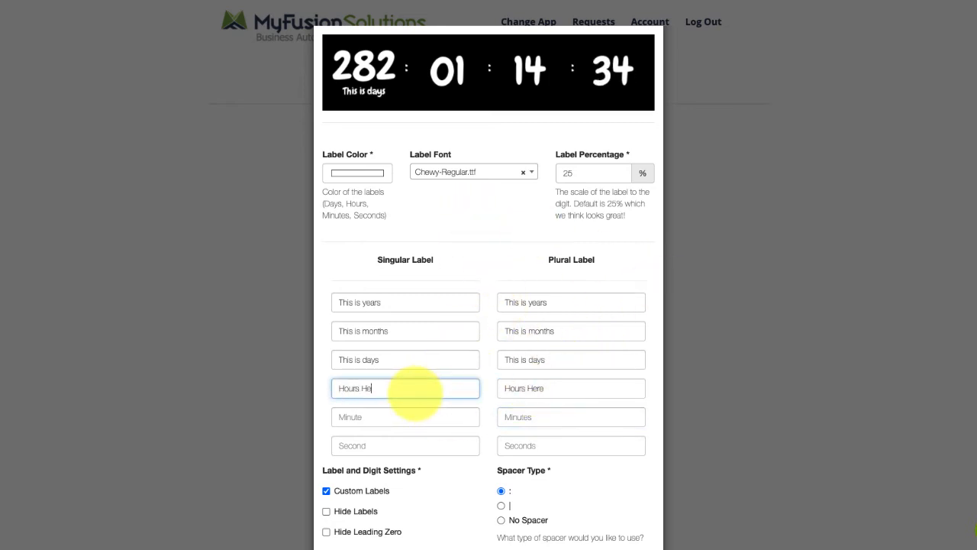
text(re)
click(515, 201)
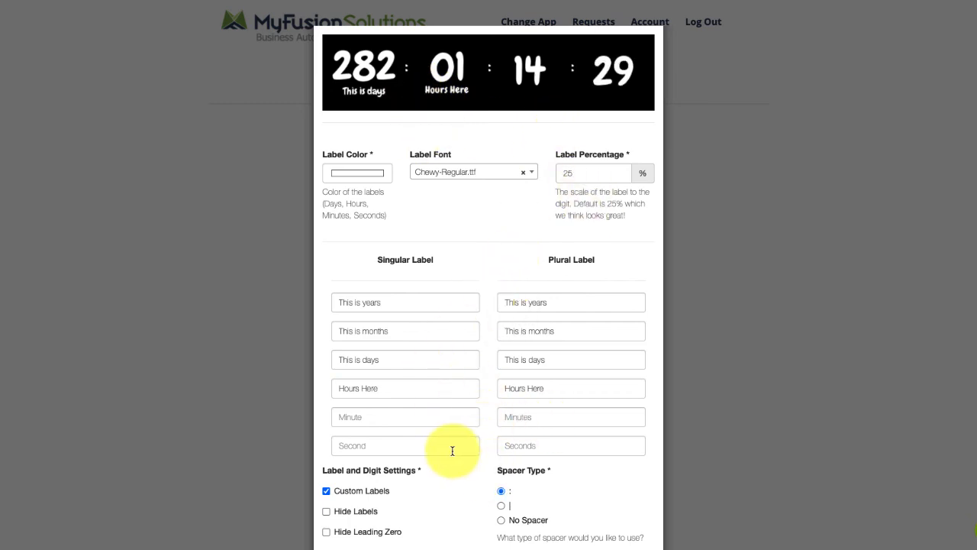
Step: Turn off custom labels for the countdown timer
scroll(427, 462, down, 1)
click(391, 474)
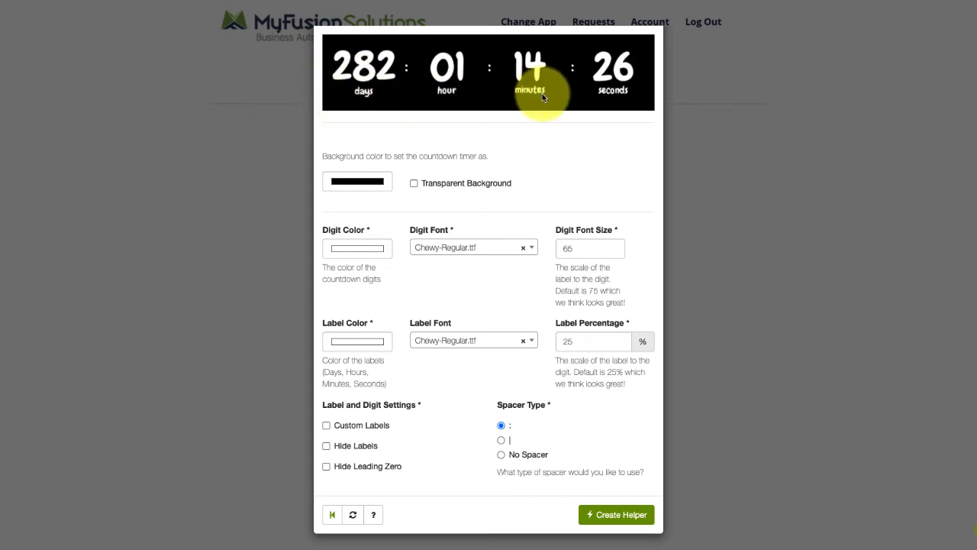
Step: Try the Hide Labels and Hide Leading Zero options one after the other, turning each off again
click(362, 450)
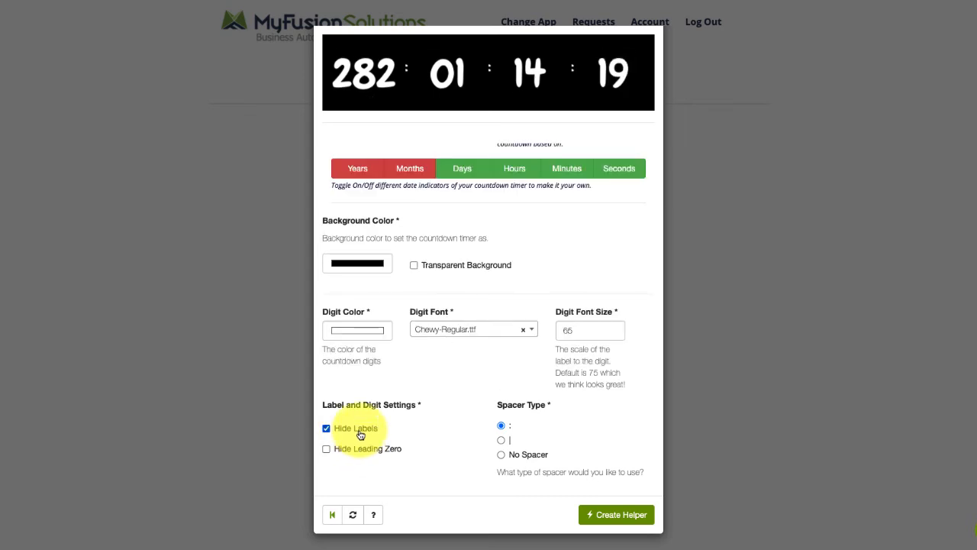
click(367, 433)
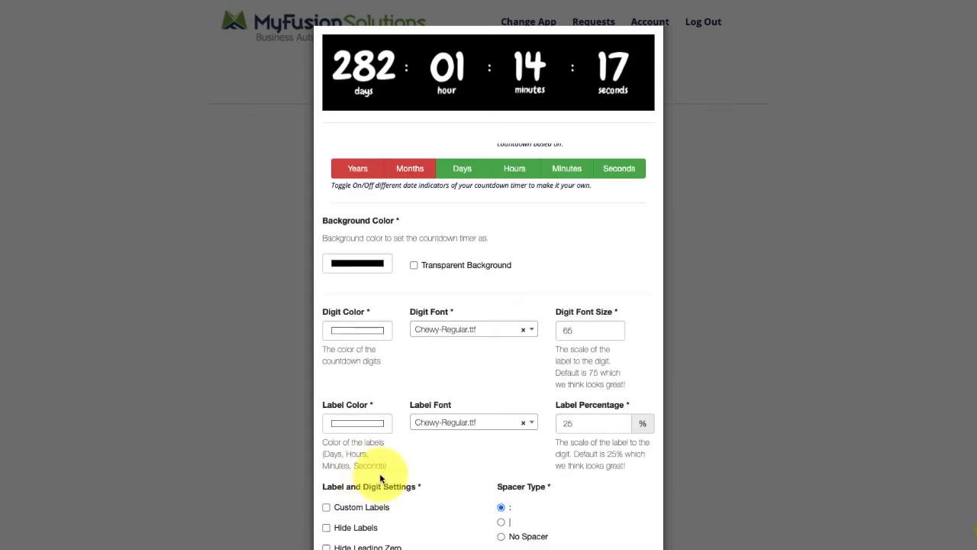
scroll(367, 481, down, 2)
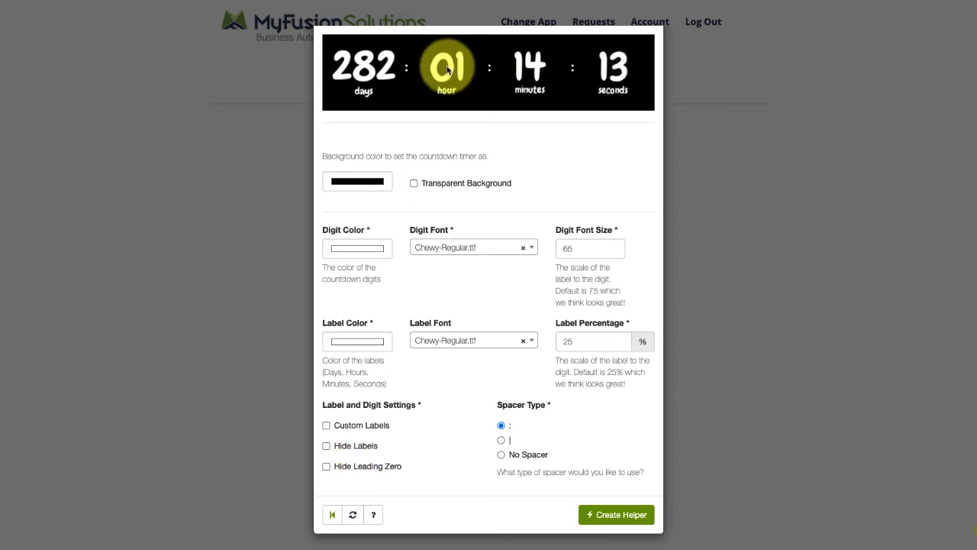
click(395, 468)
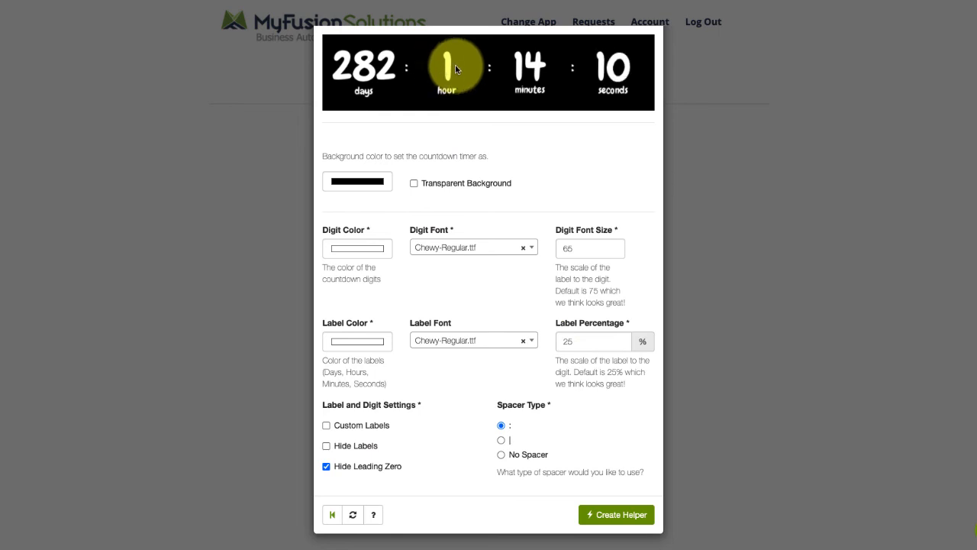
click(379, 468)
Step: Create the countdown timer helper with the current settings and copy the link of the new Countdown Timer Example
scroll(412, 409, up, 2)
scroll(411, 409, up, 5)
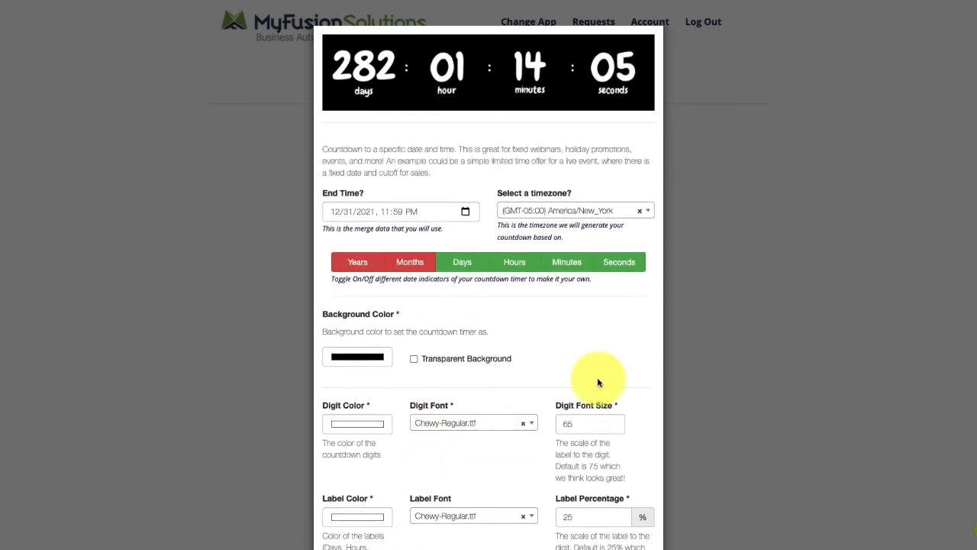
scroll(604, 191, up, 1)
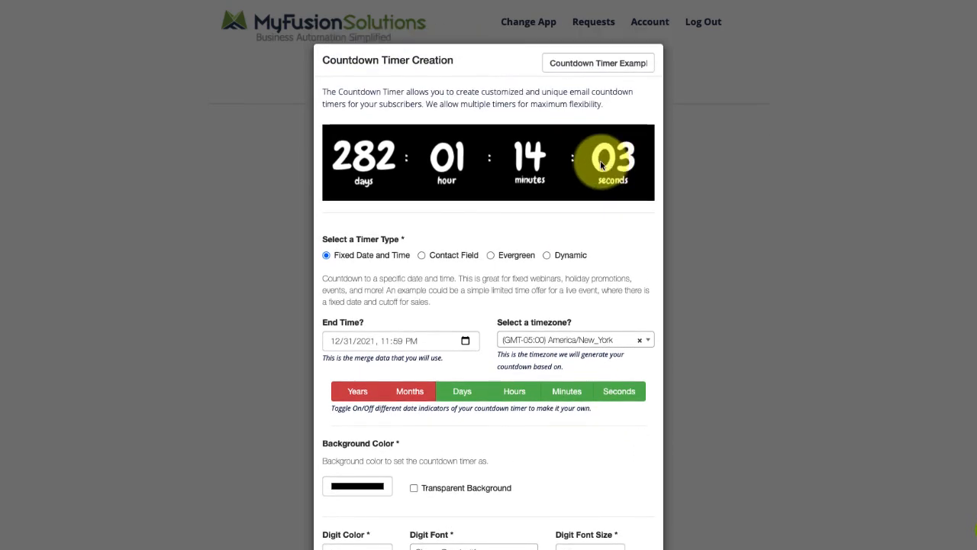
scroll(599, 248, down, 6)
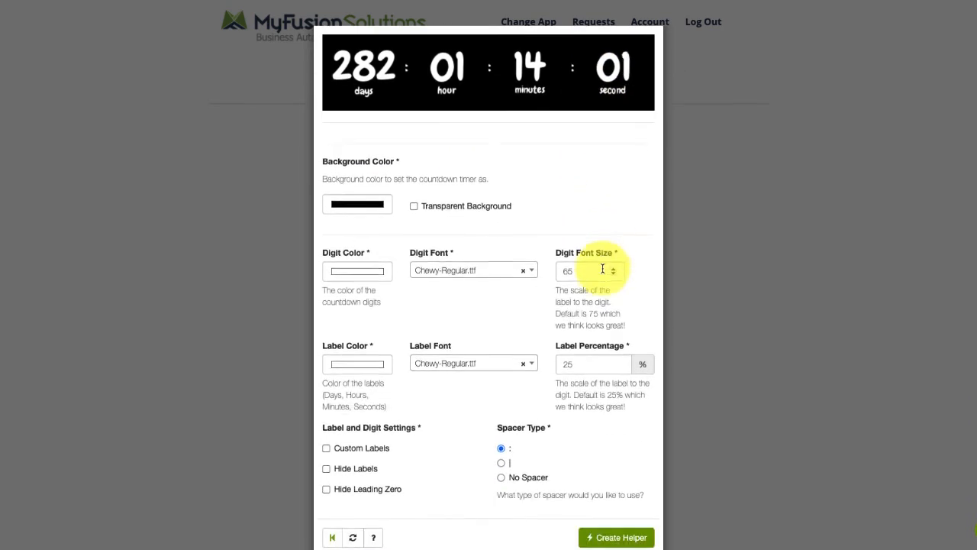
click(611, 520)
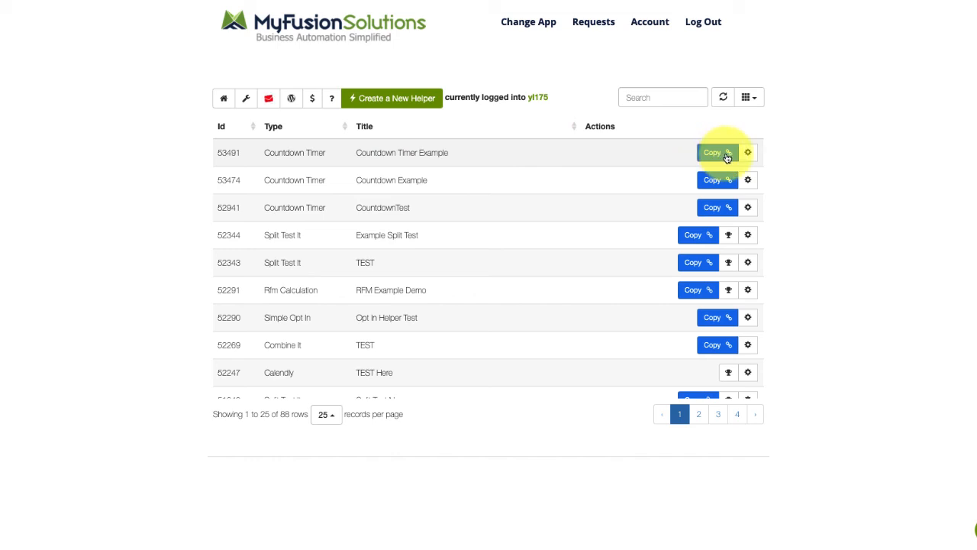
click(728, 155)
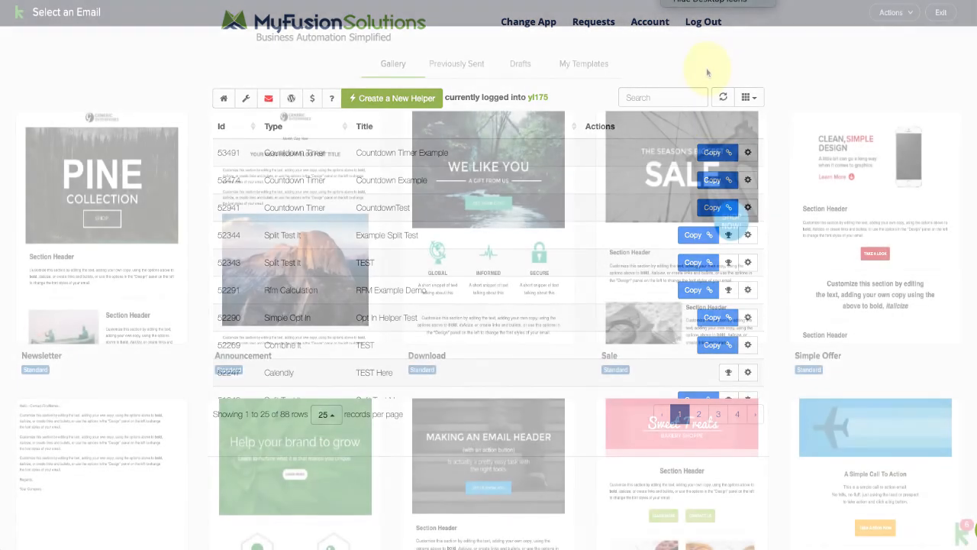
Step: Switch to the Keap email builder and start the broadcast from the Simple Action template
scroll(707, 68, down, 3)
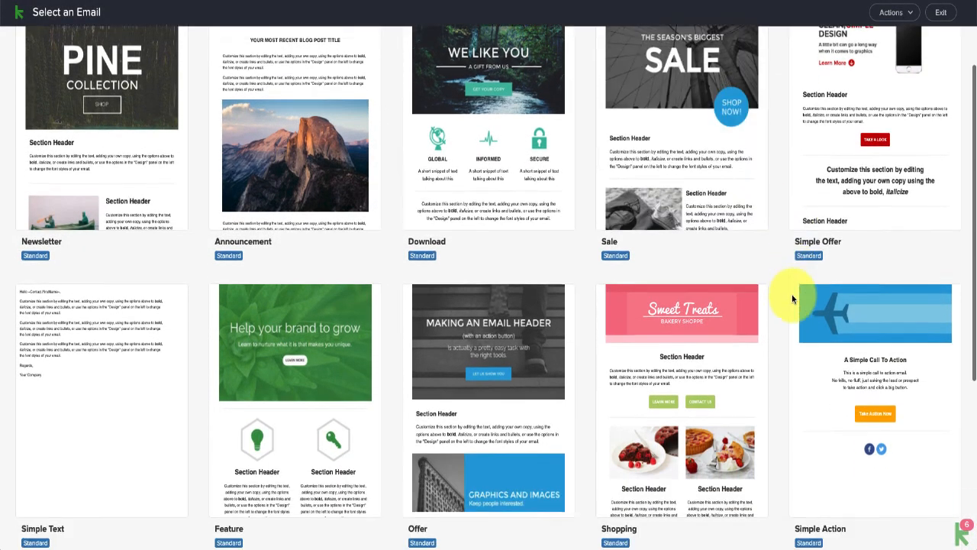
mouse_move(825, 383)
click(862, 379)
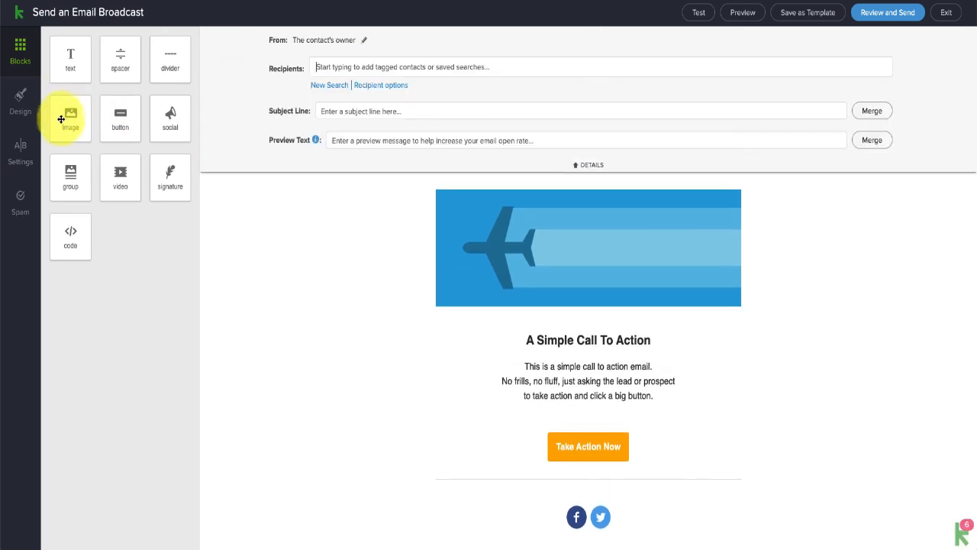
Step: Add an image block directly below the airplane header and use the copied countdown timer link as its custom image URL
drag(62, 122, 594, 413)
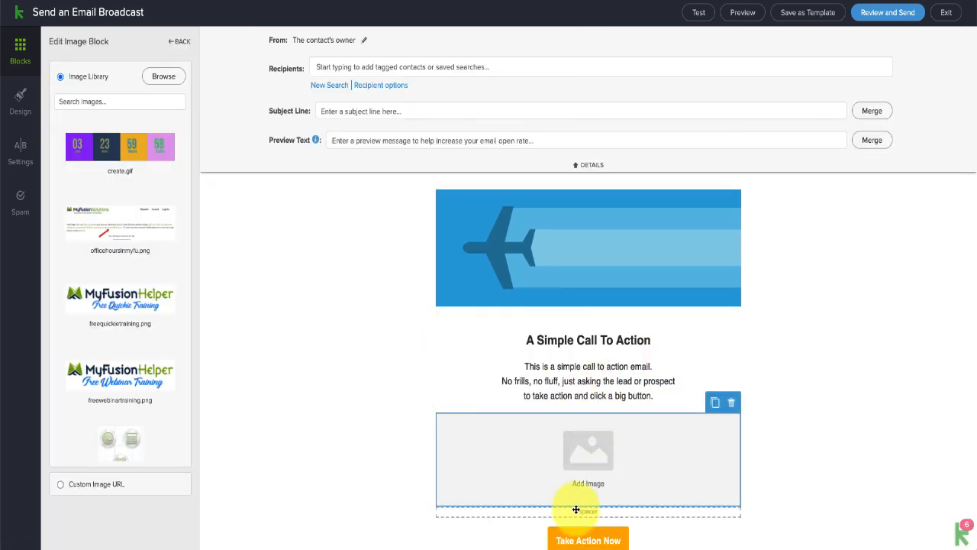
drag(565, 450, 552, 264)
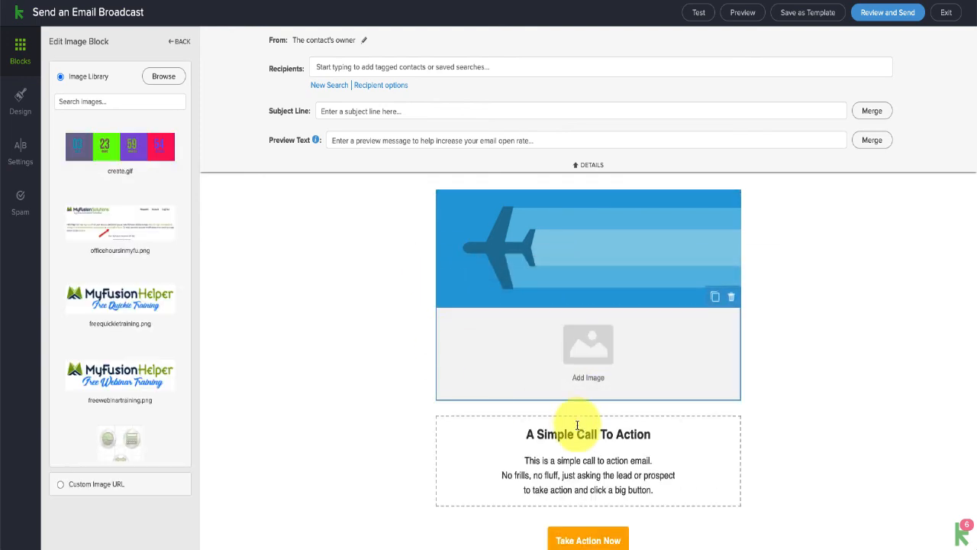
click(87, 487)
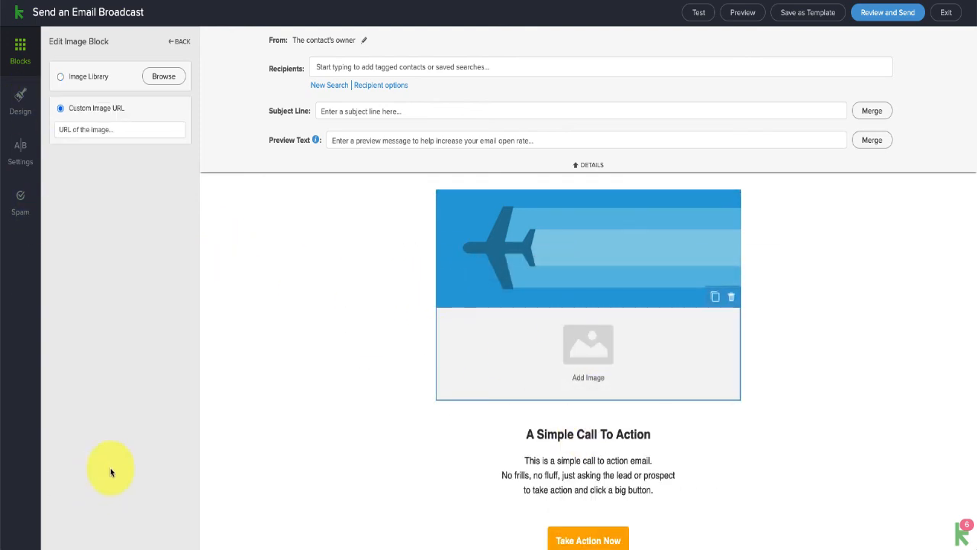
key(ctrl+v)
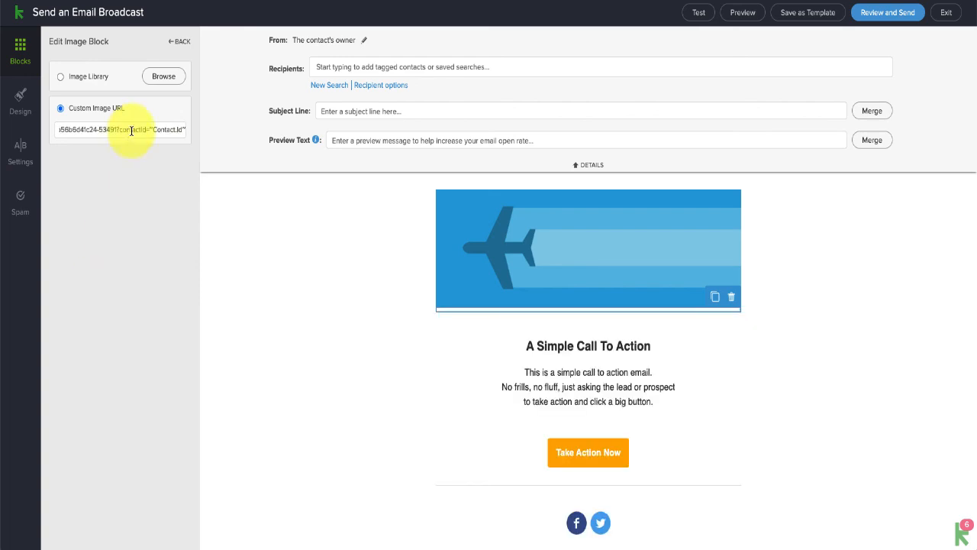
click(818, 301)
Step: Enlarge the countdown timer image to its maximum size so it fills the email width
click(578, 316)
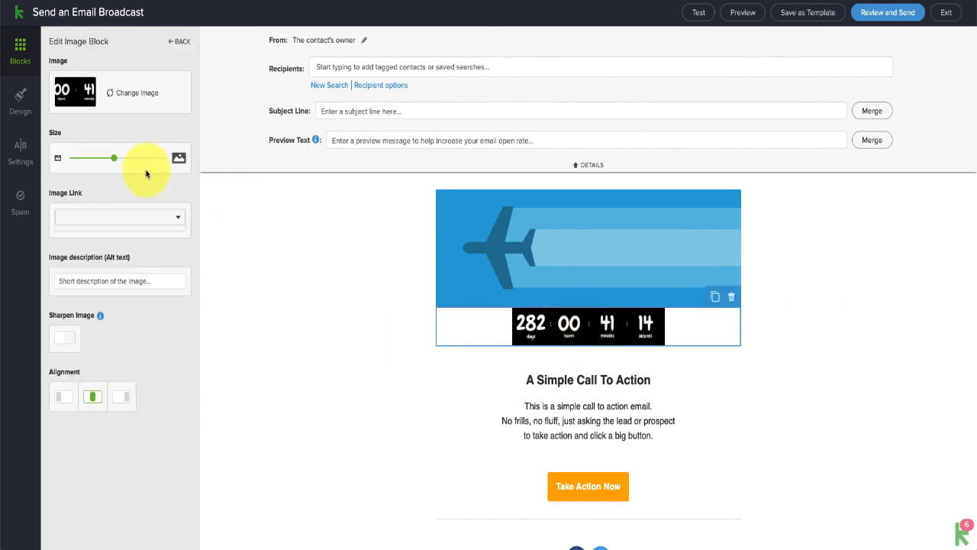
drag(112, 161, 187, 166)
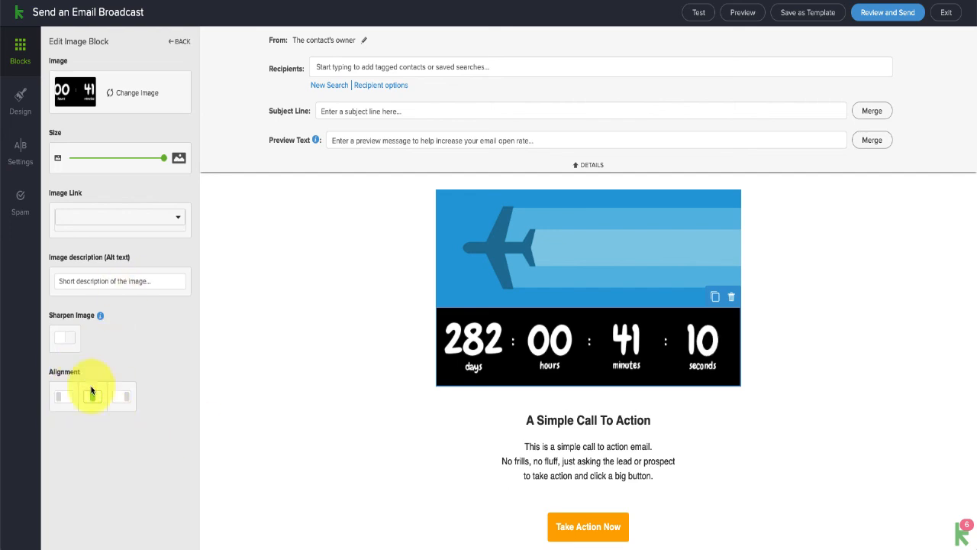
click(327, 333)
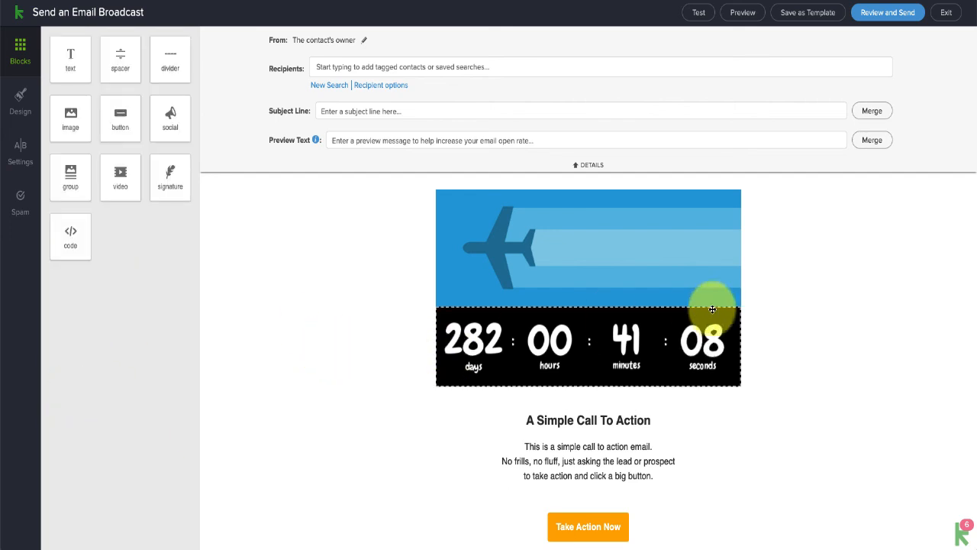
Step: Delete the airplane header image above the countdown timer
click(682, 211)
click(731, 200)
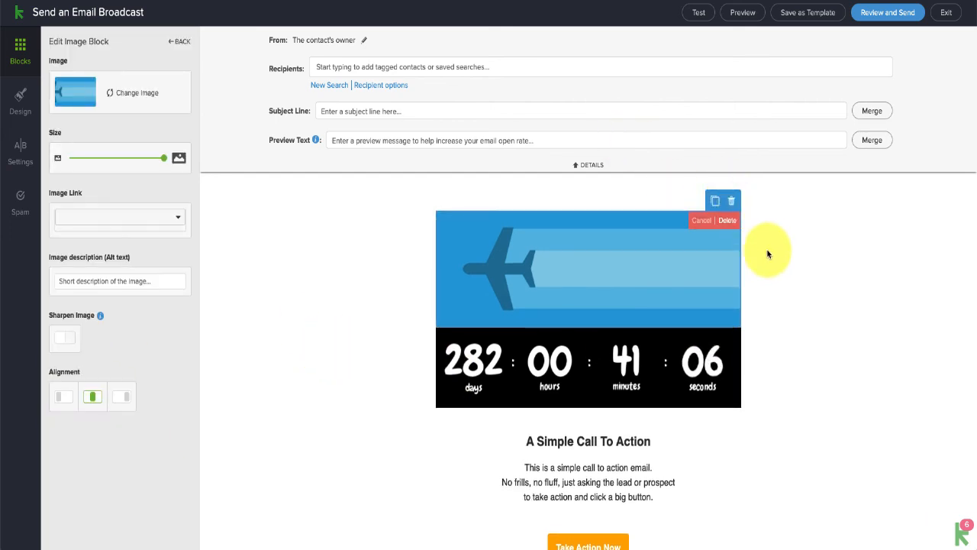
click(733, 218)
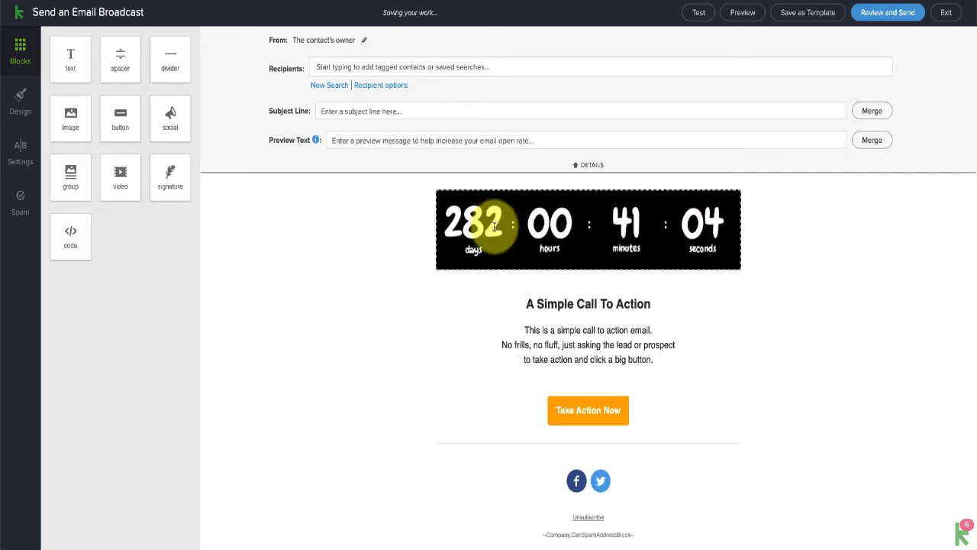